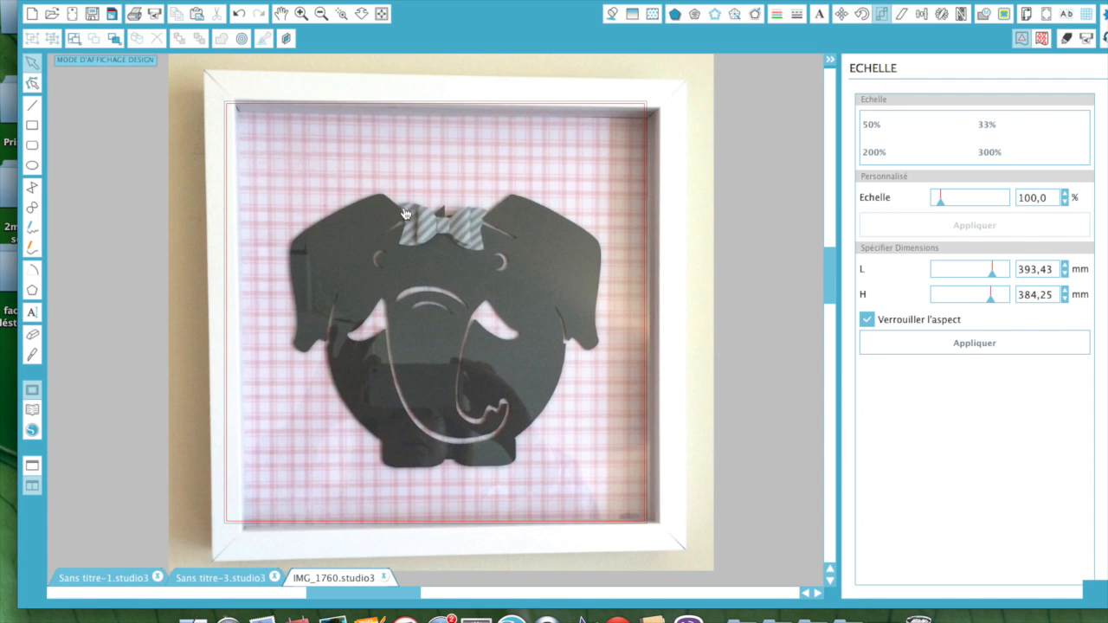
# - Delete the framed elephant photo and draw a rectangle about 288 × 267 mm on the empty page
pyautogui.click(630, 73)
pyautogui.press('Delete')
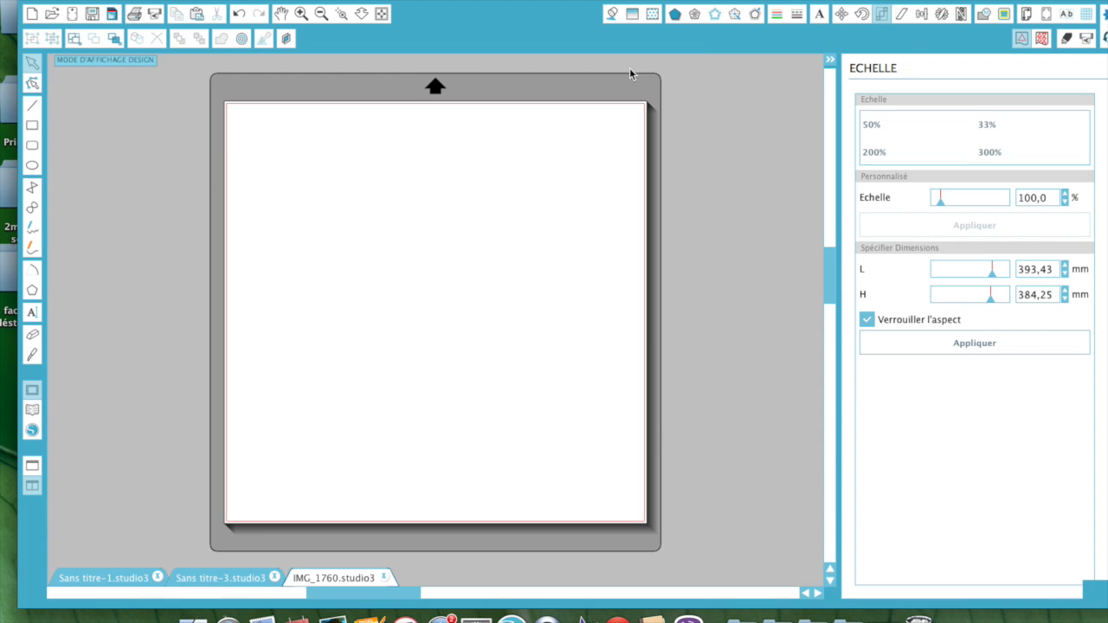
pyautogui.click(34, 126)
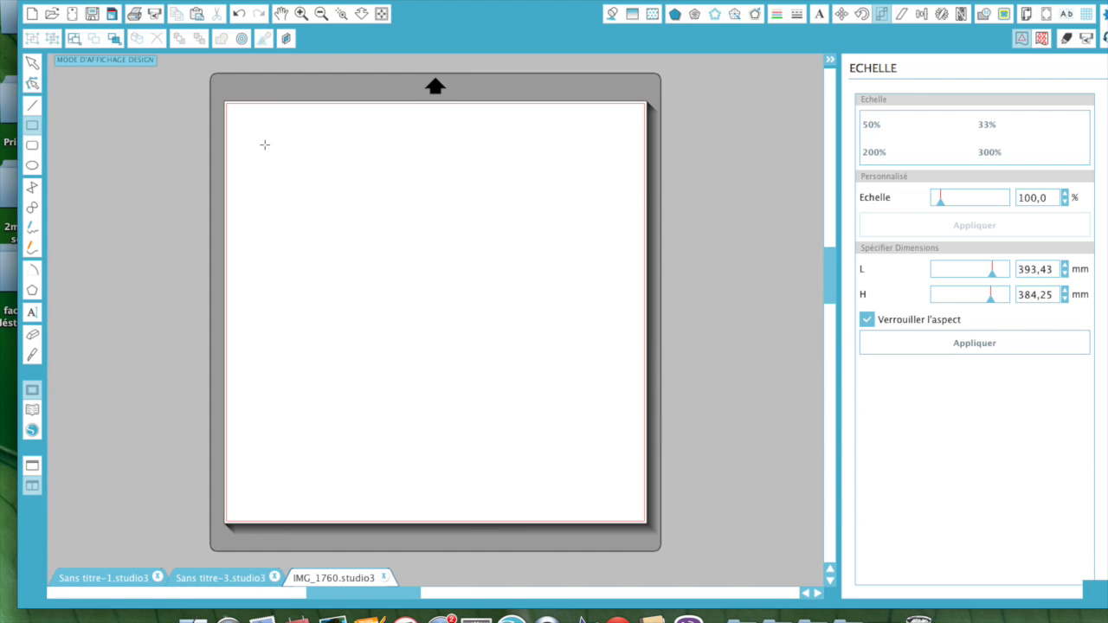
pyautogui.moveTo(241, 121); pyautogui.dragTo(637, 493)
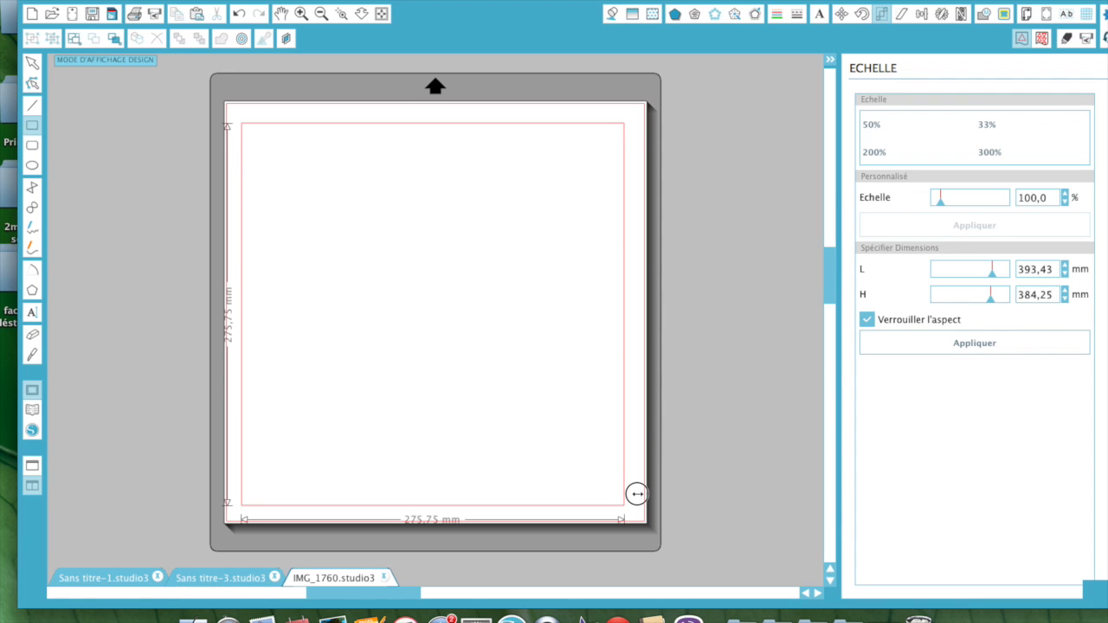
pyautogui.moveTo(637, 494); pyautogui.dragTo(642, 494)
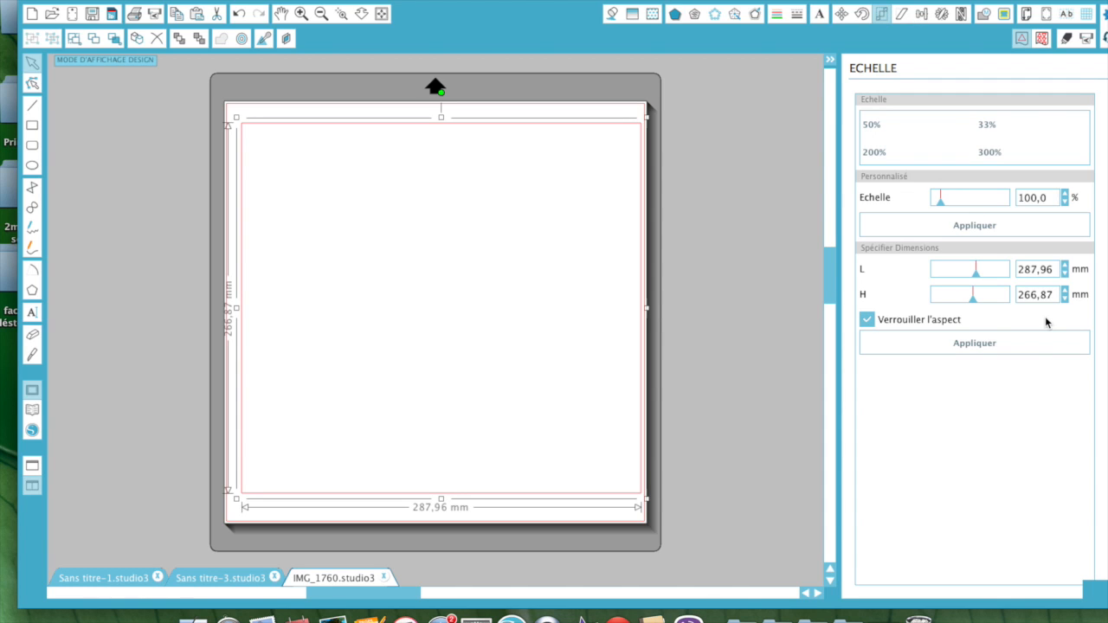
# - Resize the rectangle to 285 × 285 mm with the aspect ratio unlocked and shift it slightly within the cutting area
pyautogui.click(867, 321)
pyautogui.moveTo(1055, 269); pyautogui.dragTo(1002, 267)
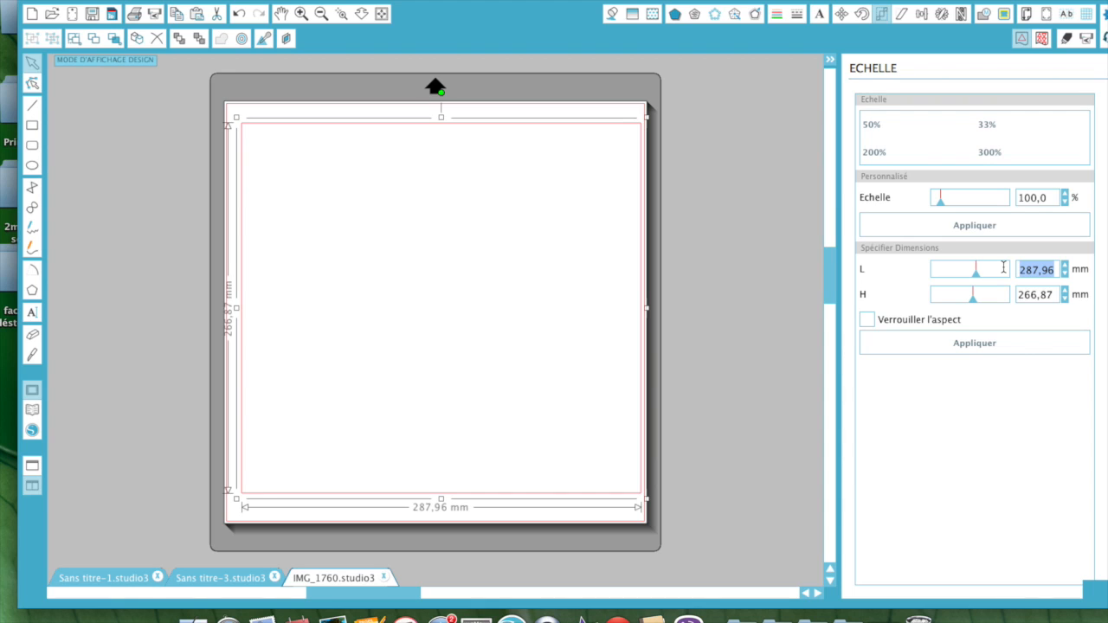
pyautogui.write('285')
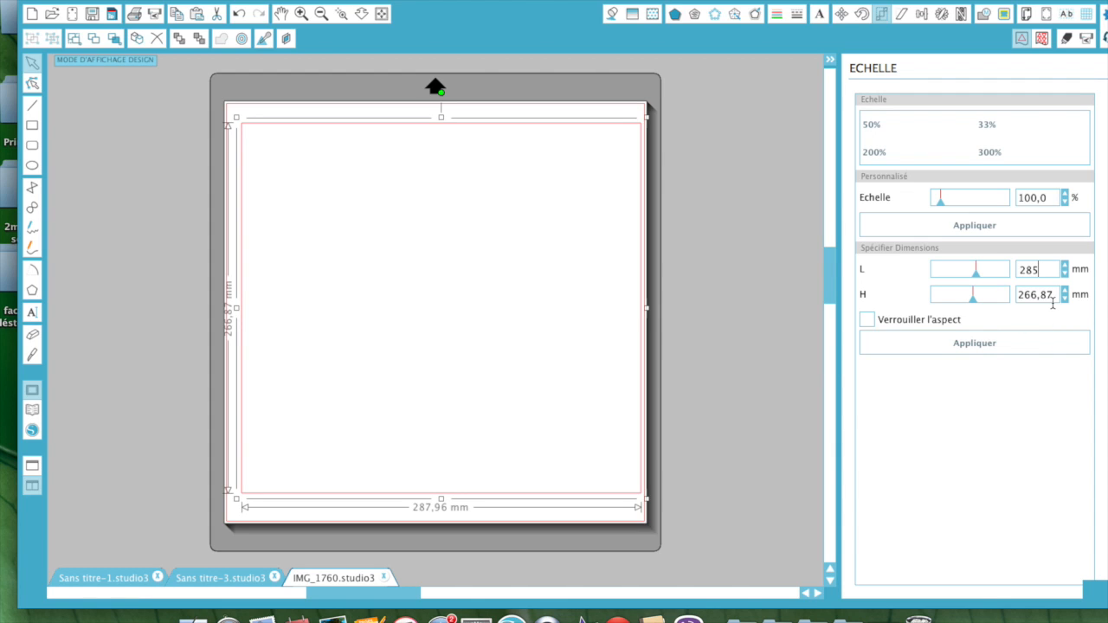
pyautogui.click(989, 344)
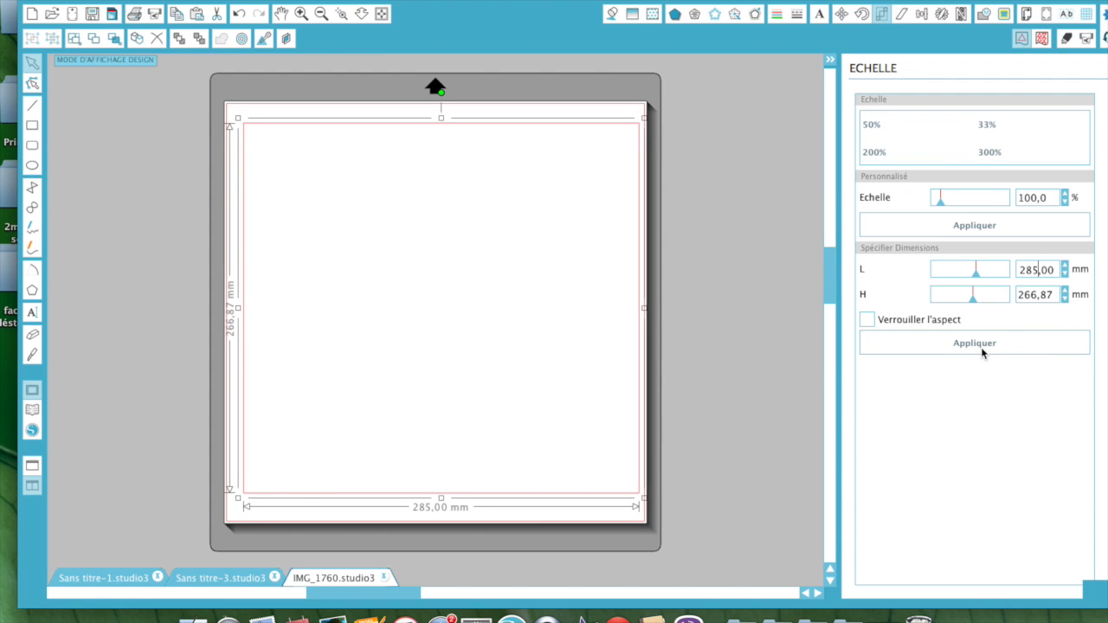
pyautogui.doubleClick(1051, 295)
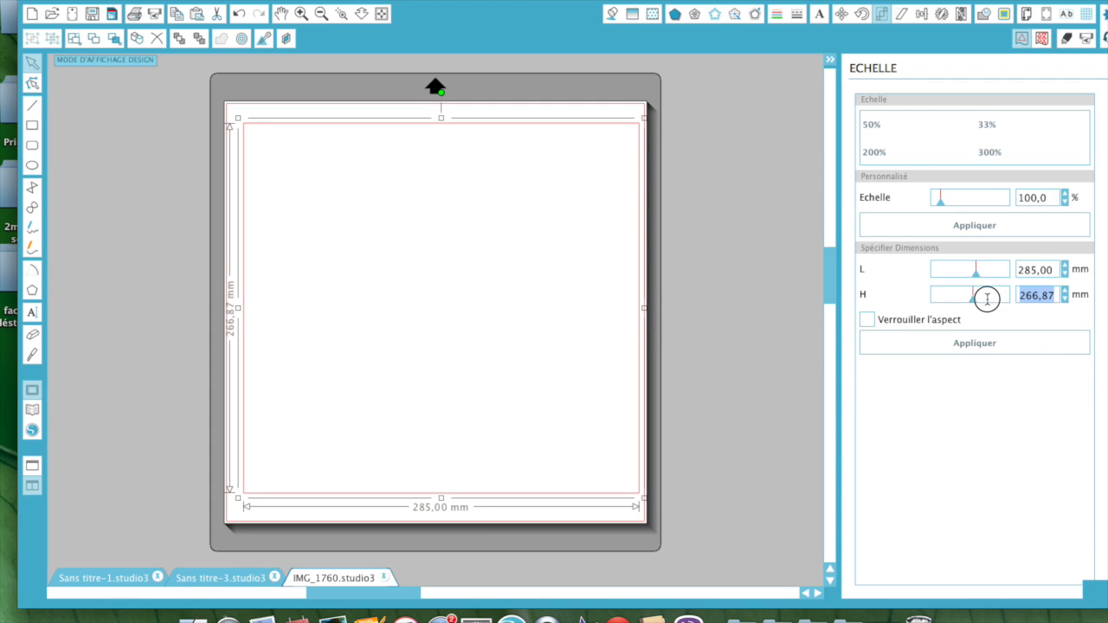
pyautogui.write('28')
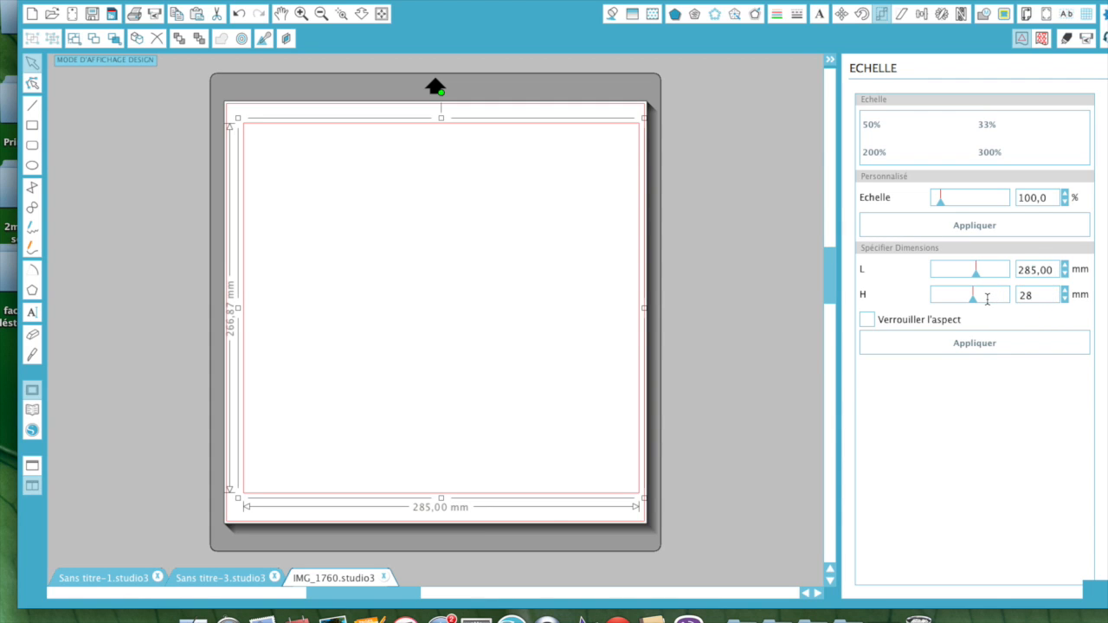
pyautogui.write('5')
pyautogui.click(979, 343)
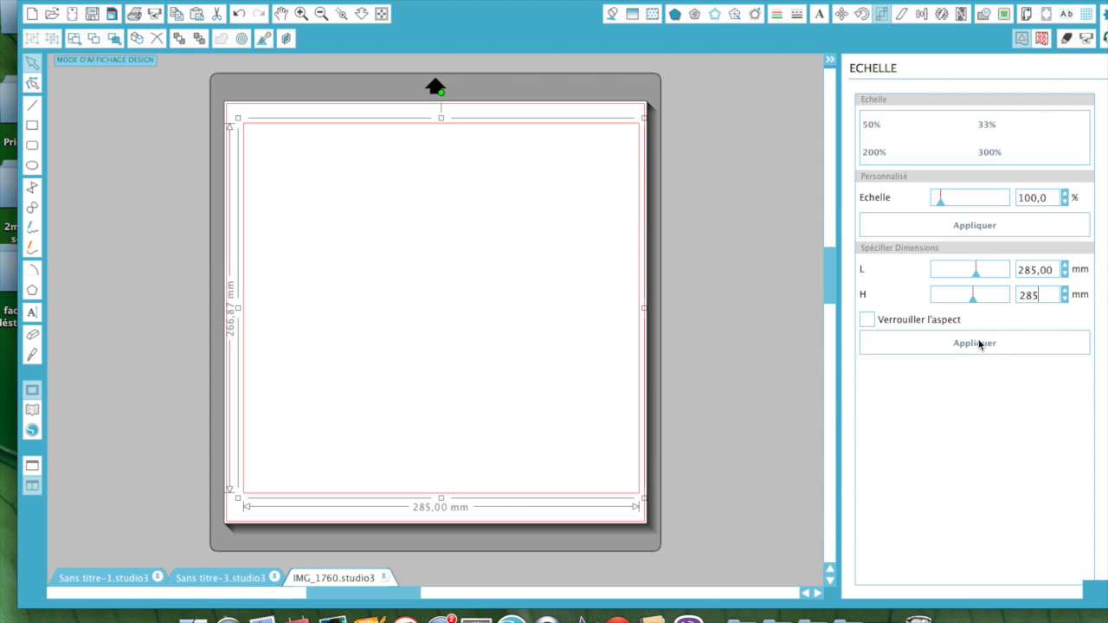
pyautogui.click(502, 373)
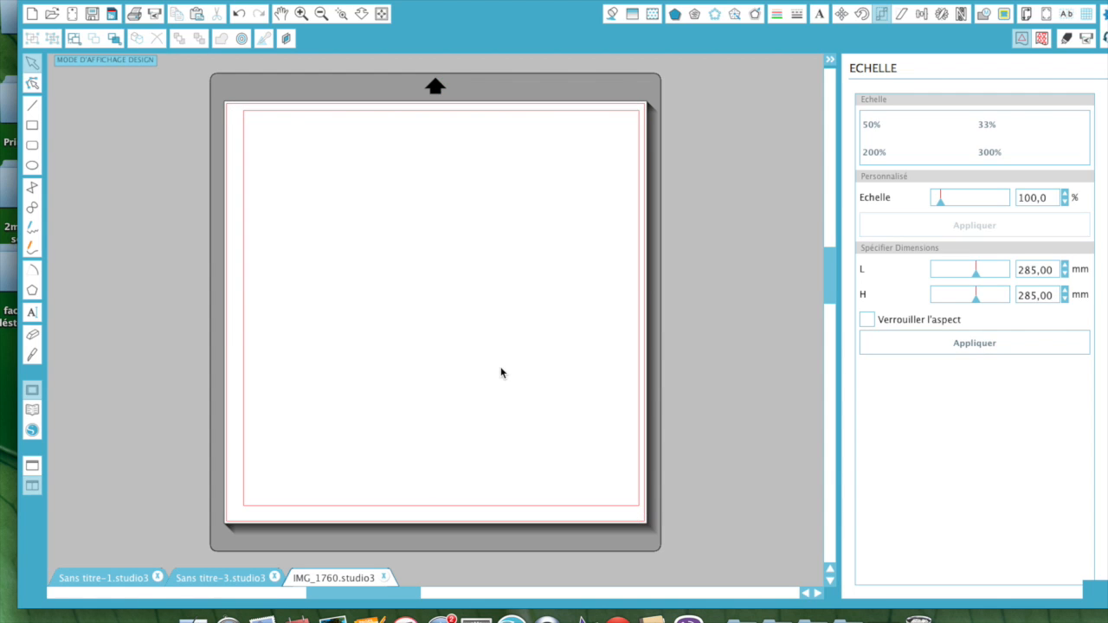
pyautogui.click(586, 114)
pyautogui.moveTo(578, 115); pyautogui.dragTo(580, 121)
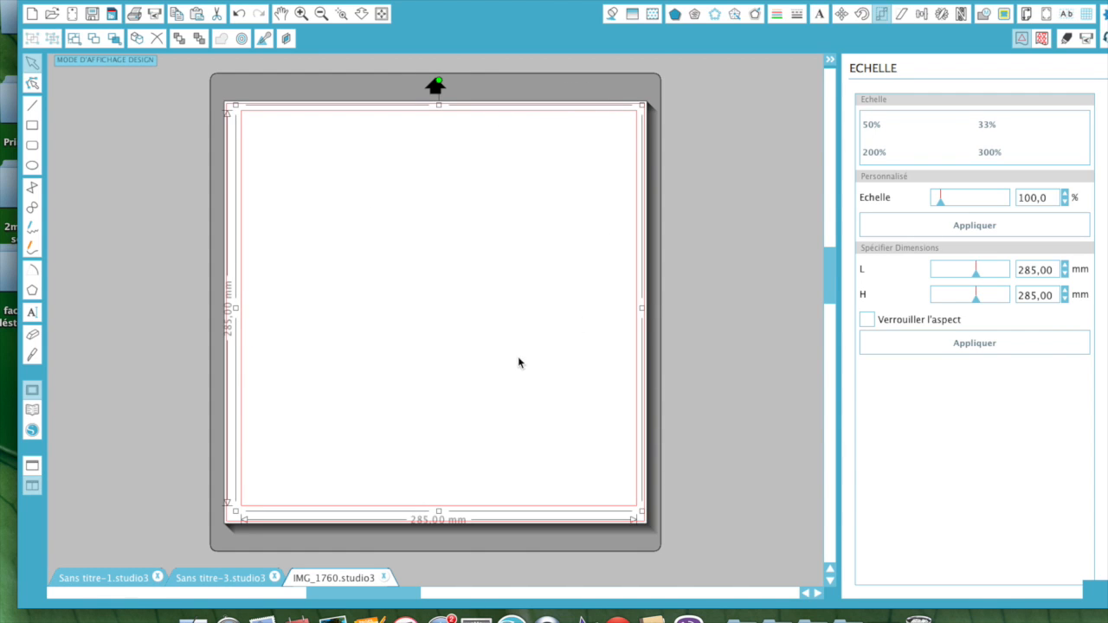
# - Search the design library for "eleph" and add the "elephants" design with three elephants in a row to the page
pyautogui.click(35, 413)
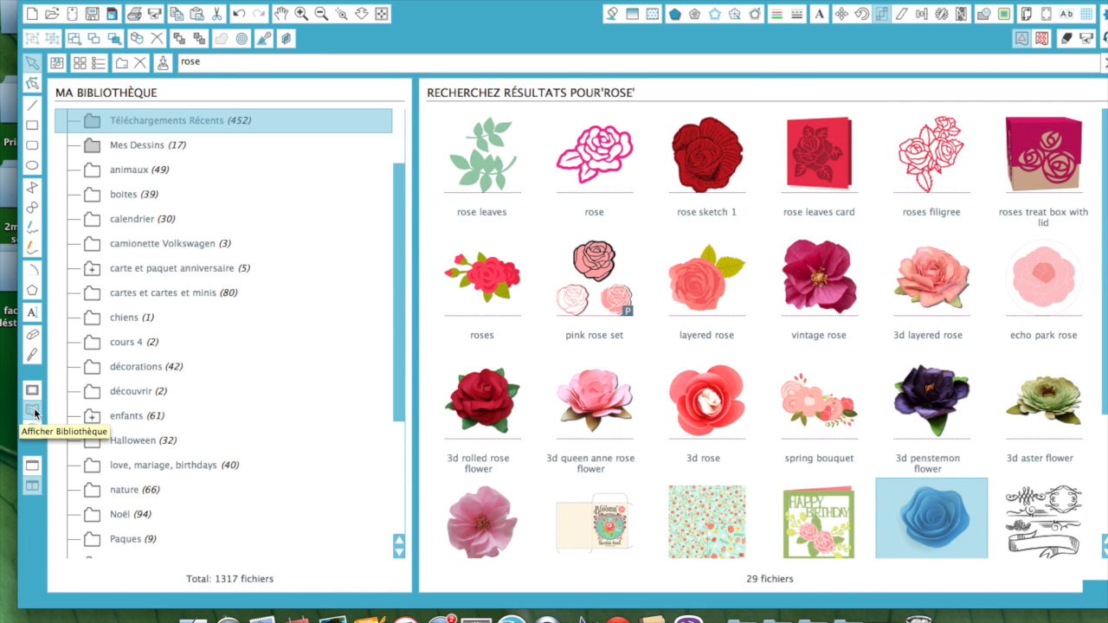
pyautogui.doubleClick(221, 63)
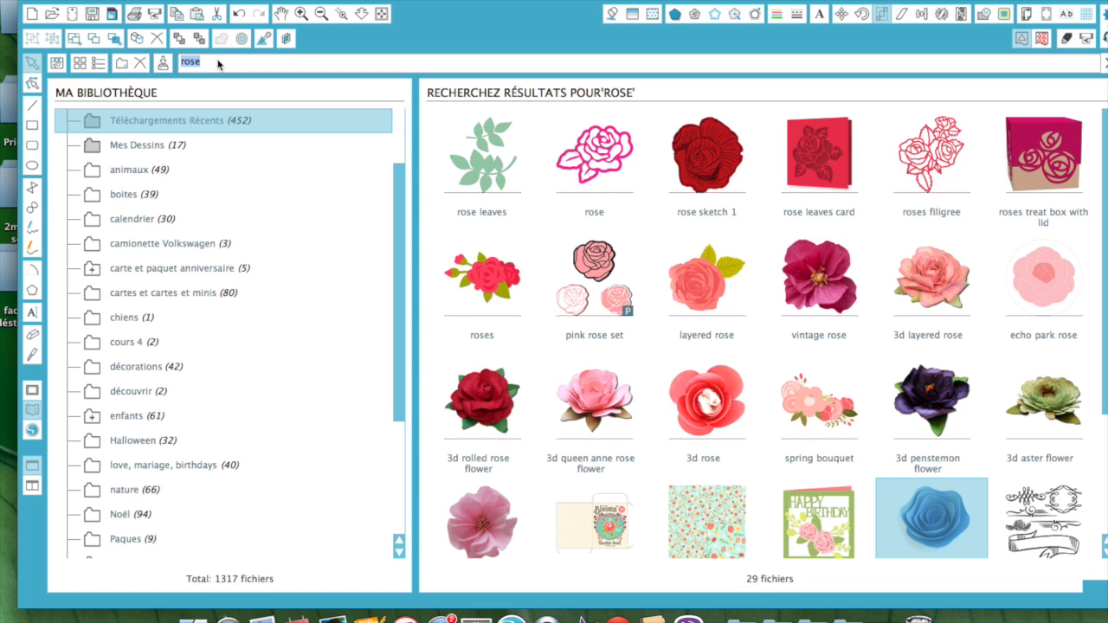
pyautogui.write('eleph')
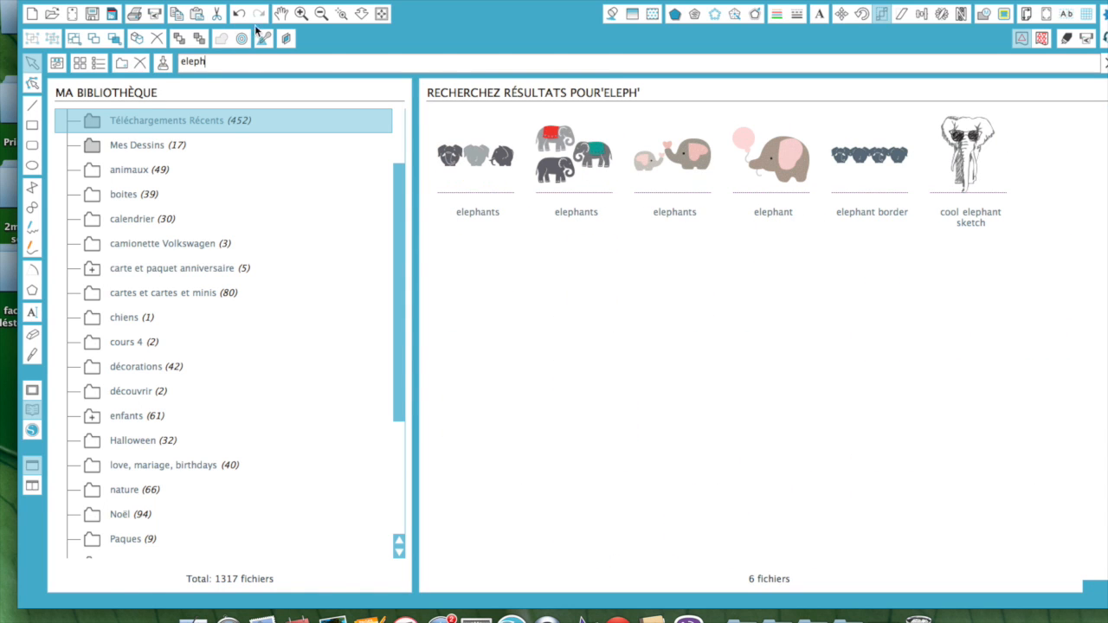
pyautogui.doubleClick(500, 162)
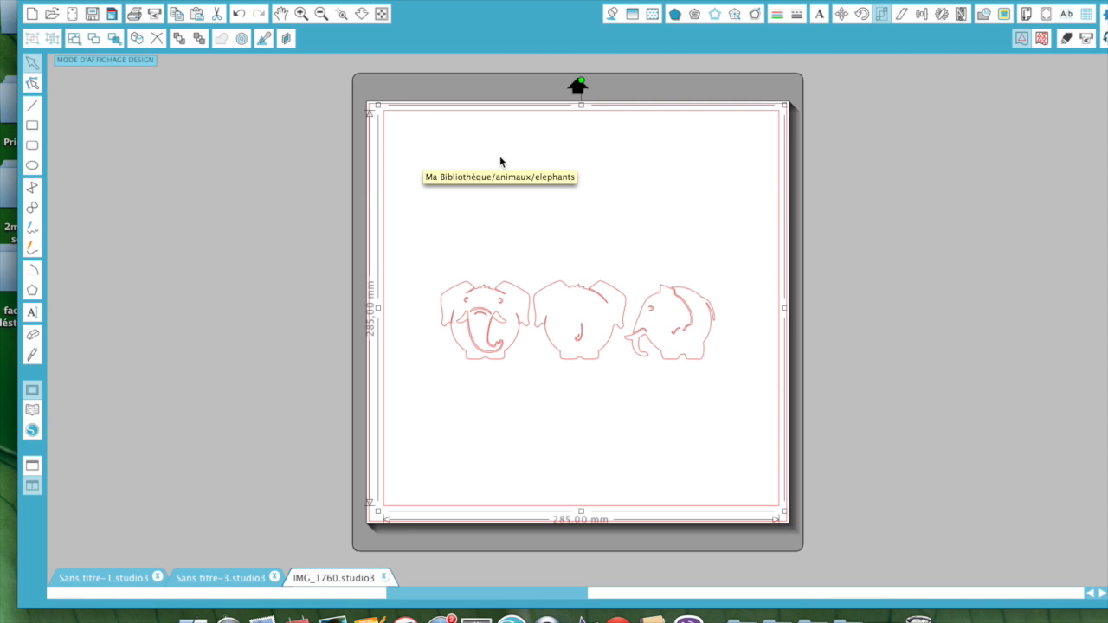
# - Ungroup the design of three elephants
pyautogui.click(602, 322)
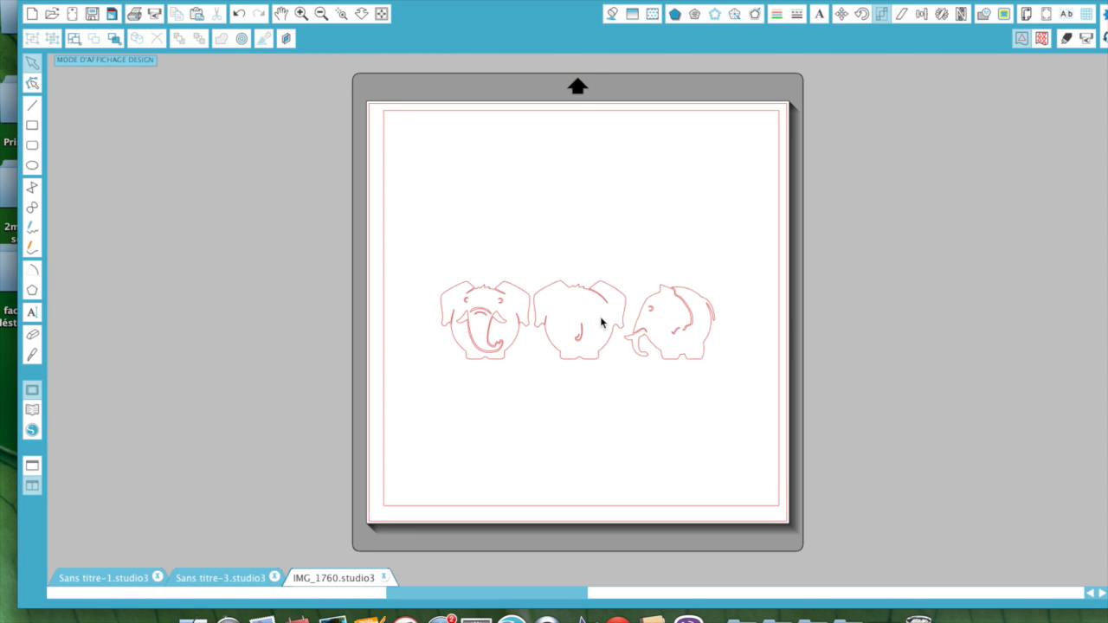
pyautogui.click(530, 305)
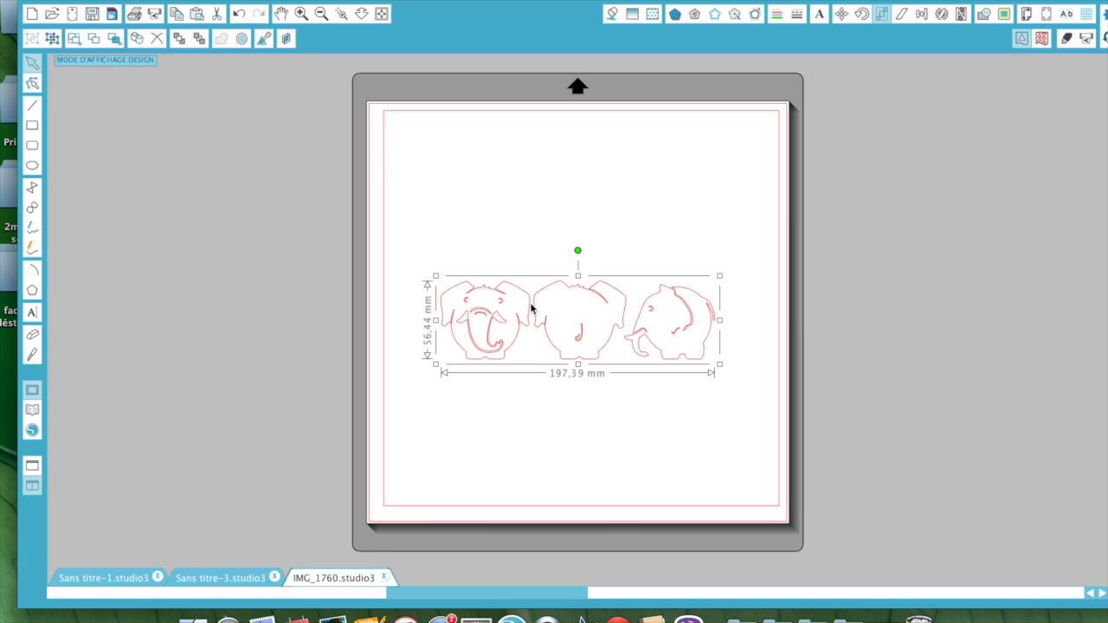
pyautogui.rightClick(530, 303)
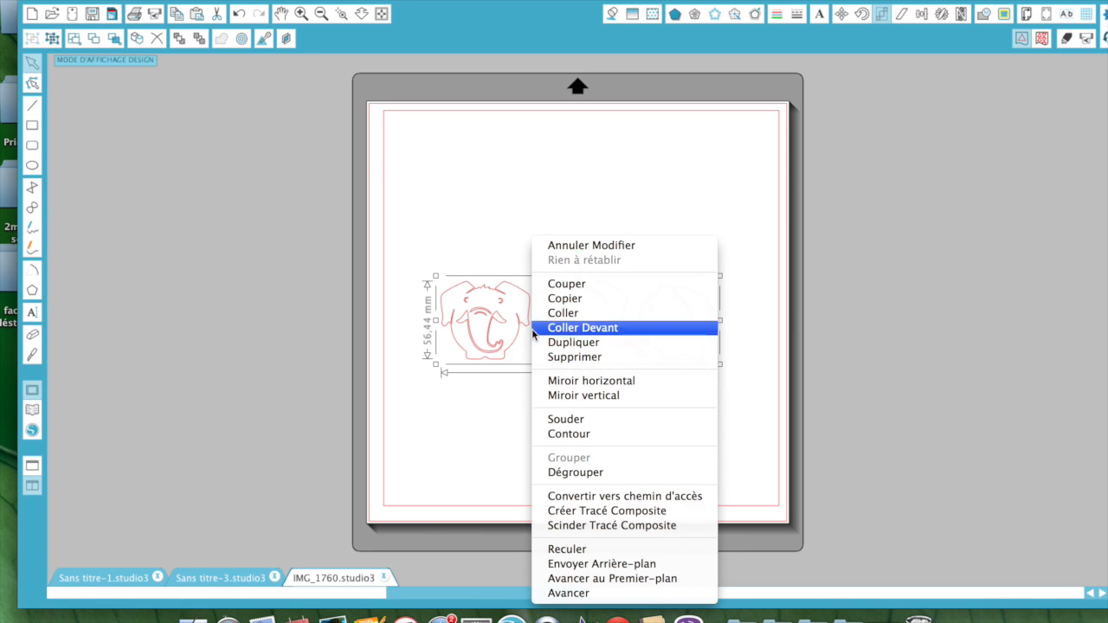
pyautogui.click(573, 473)
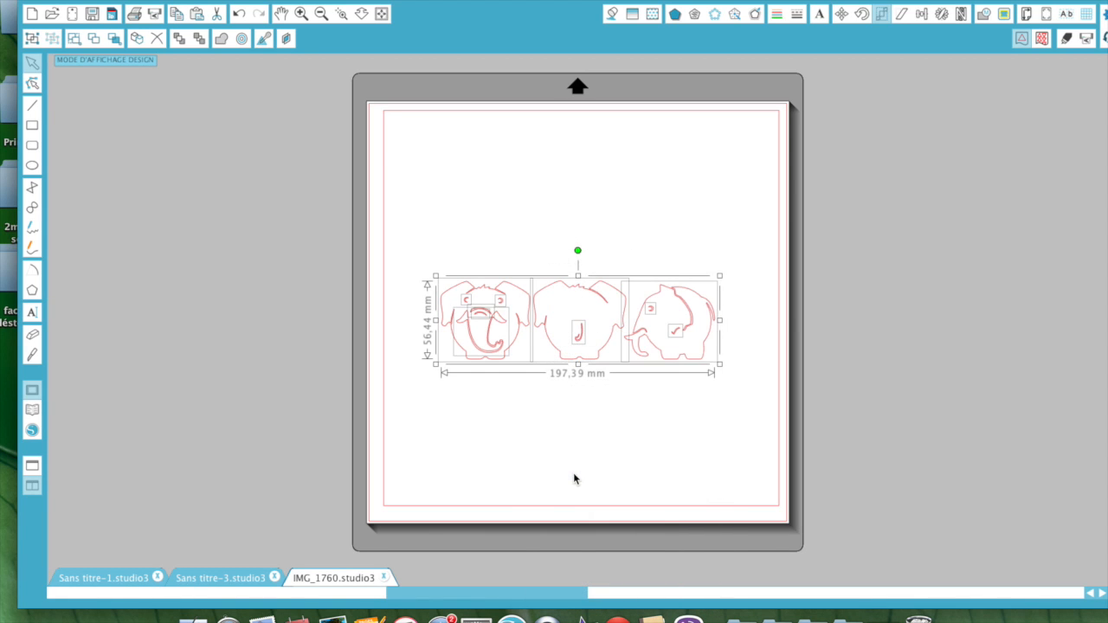
pyautogui.click(609, 448)
# - Delete the rear-view and side-view elephants, keeping only the front-facing one
pyautogui.rightClick(621, 242)
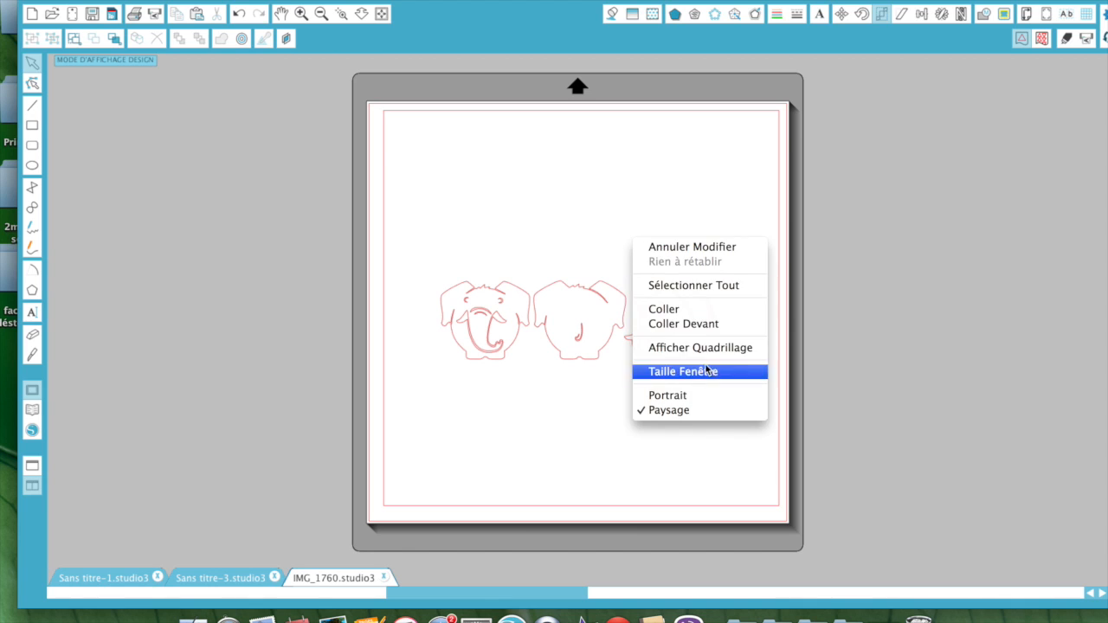
pyautogui.click(618, 212)
pyautogui.moveTo(617, 213); pyautogui.dragTo(733, 450)
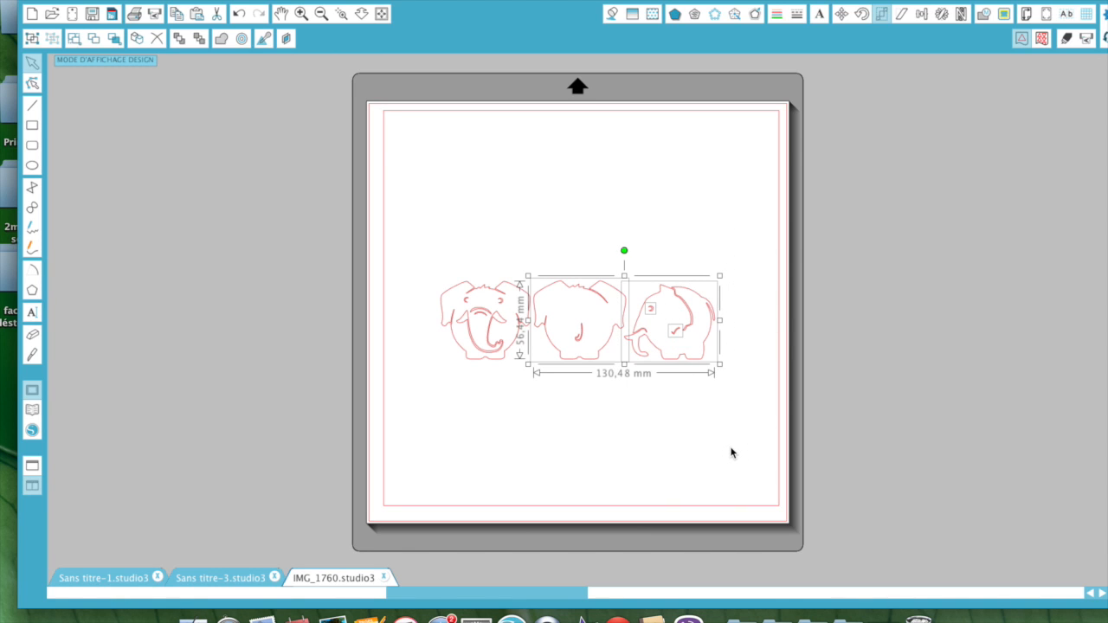
pyautogui.press('Delete')
pyautogui.moveTo(563, 293); pyautogui.dragTo(598, 386)
pyautogui.press('Delete')
# - Group all the parts of the front-facing elephant
pyautogui.moveTo(417, 235); pyautogui.dragTo(575, 386)
pyautogui.rightClick(485, 300)
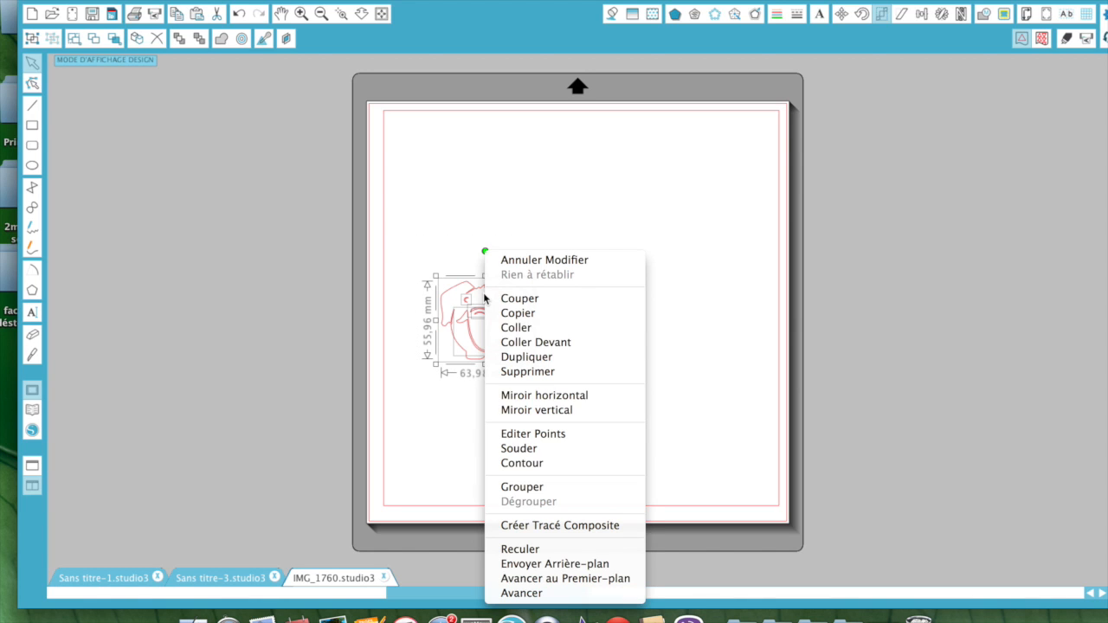
pyautogui.click(521, 487)
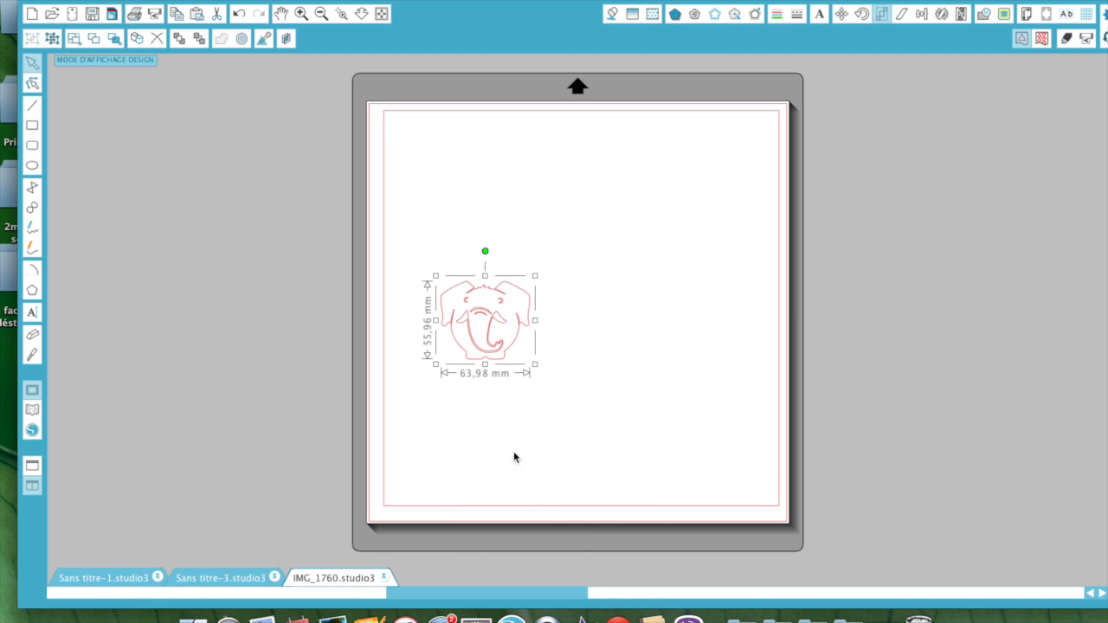
# - Enlarge the elephant to about 229 × 200 mm and centre it roughly inside the square frame
pyautogui.moveTo(536, 367); pyautogui.dragTo(828, 537)
pyautogui.moveTo(600, 391); pyautogui.dragTo(563, 280)
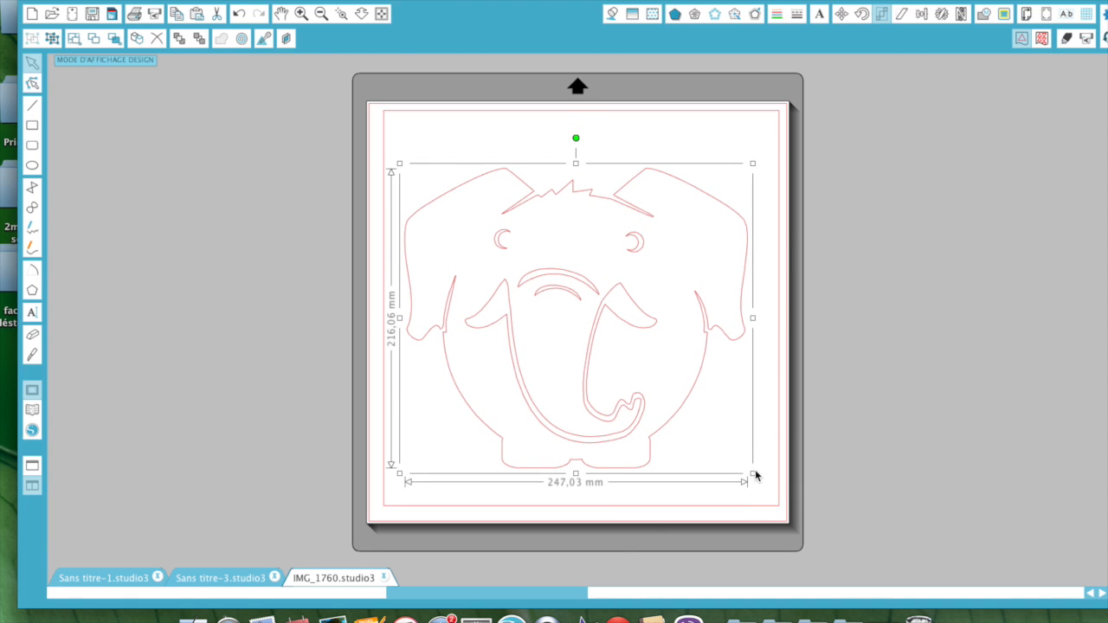
pyautogui.moveTo(752, 472); pyautogui.dragTo(727, 451)
pyautogui.moveTo(534, 279); pyautogui.dragTo(554, 283)
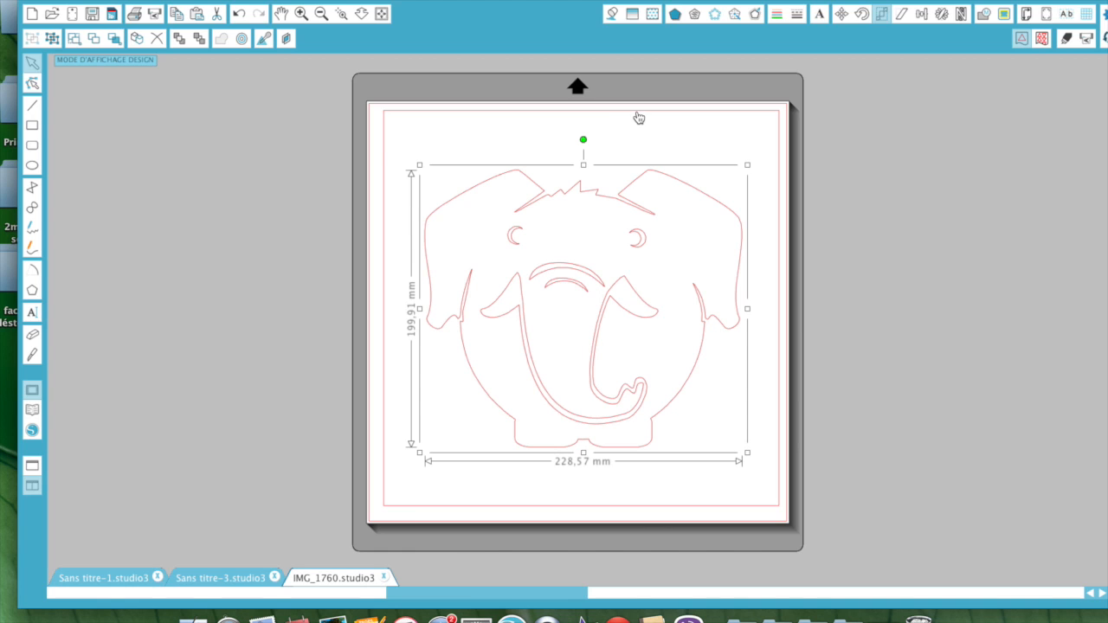
# - Move the 285 mm square off the page to the empty area on its right
pyautogui.moveTo(637, 111); pyautogui.dragTo(1103, 104)
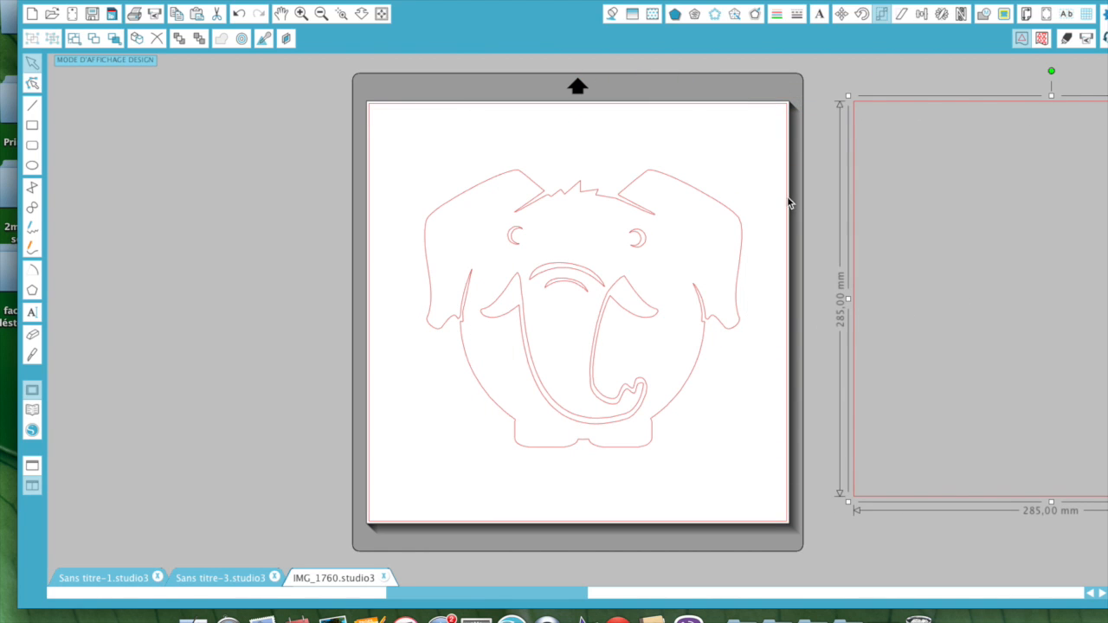
pyautogui.click(827, 84)
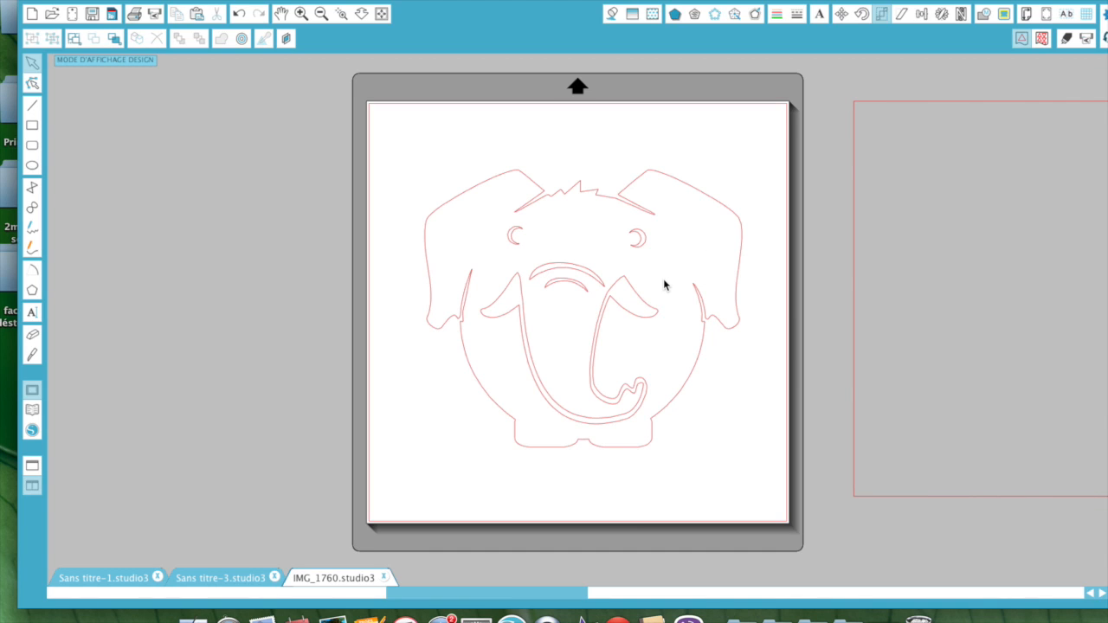
# - Fill the elephant with a medium grey
pyautogui.click(638, 205)
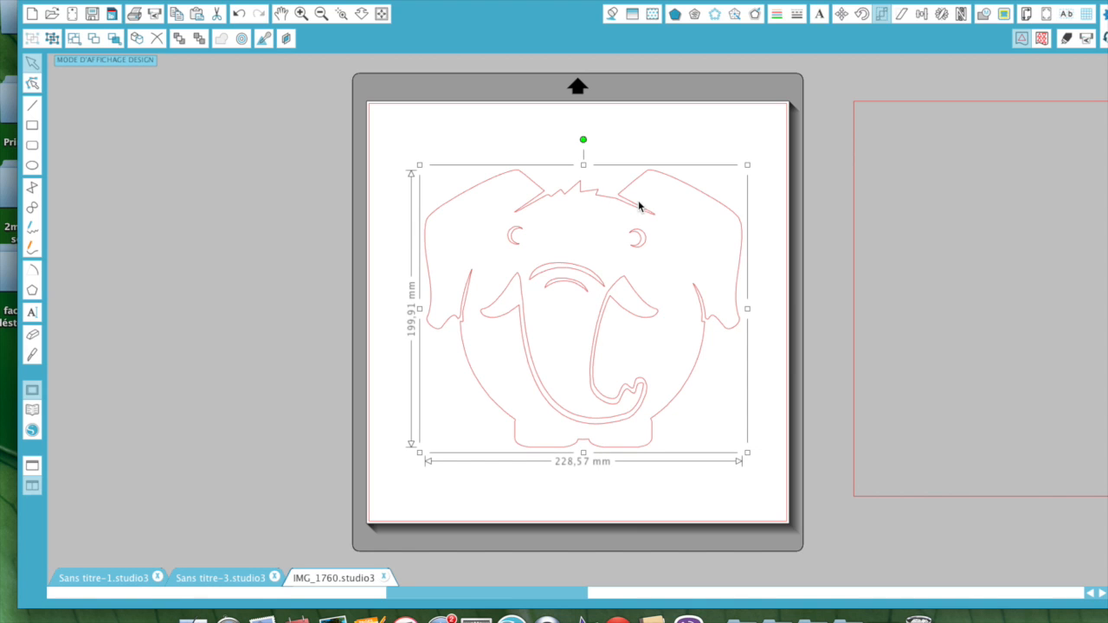
pyautogui.click(613, 15)
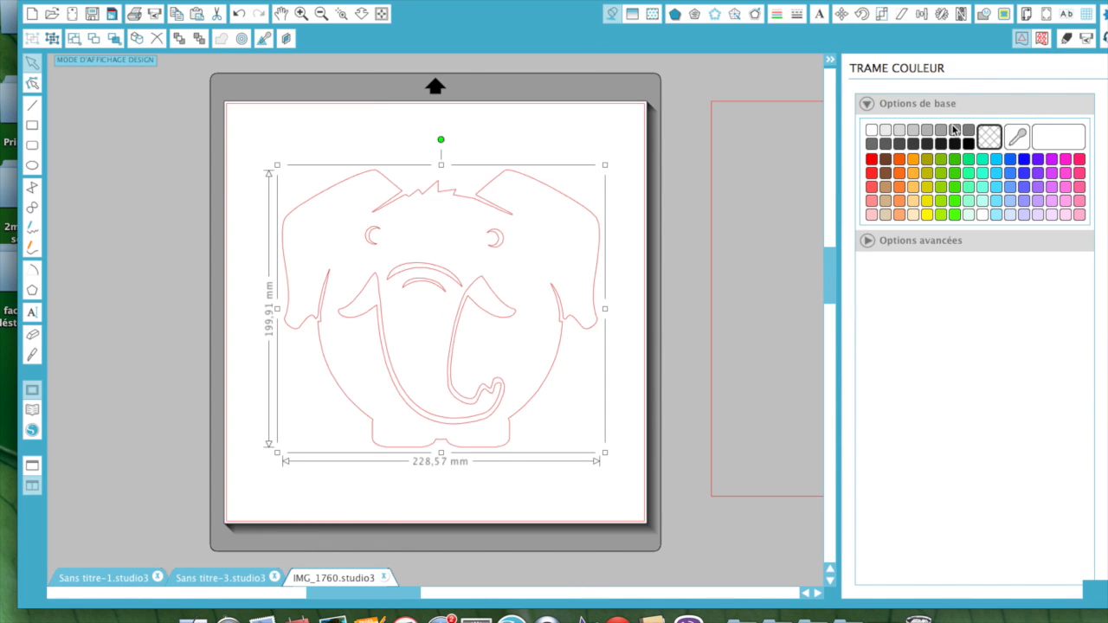
pyautogui.click(968, 131)
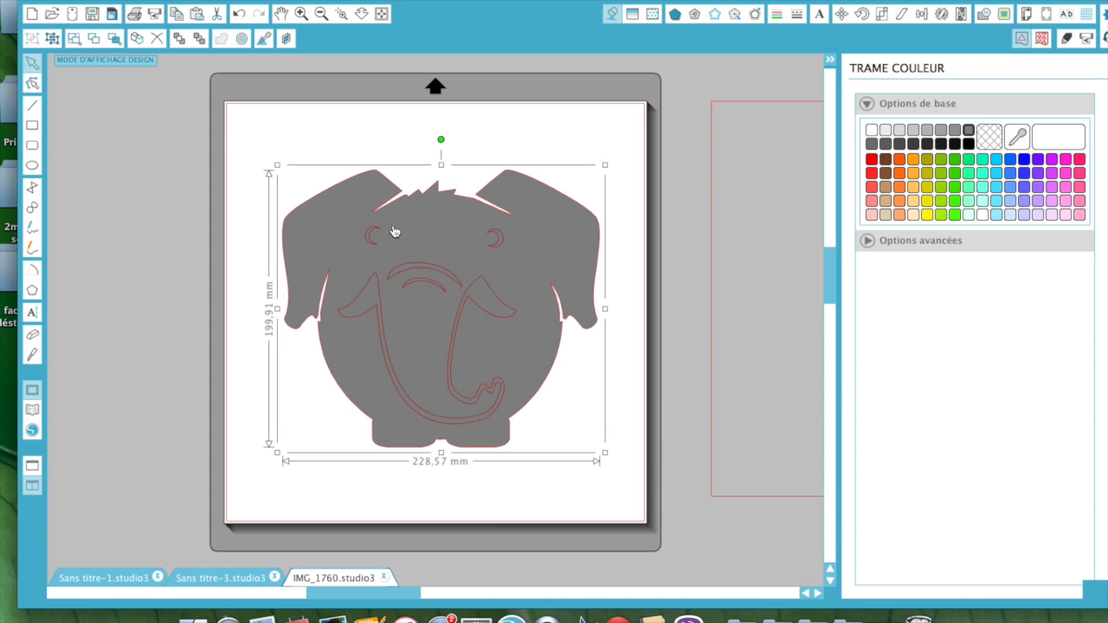
# - Turn the grey elephant into a compound path so its eyes, tusks and trunk lines become cut-outs
pyautogui.rightClick(366, 253)
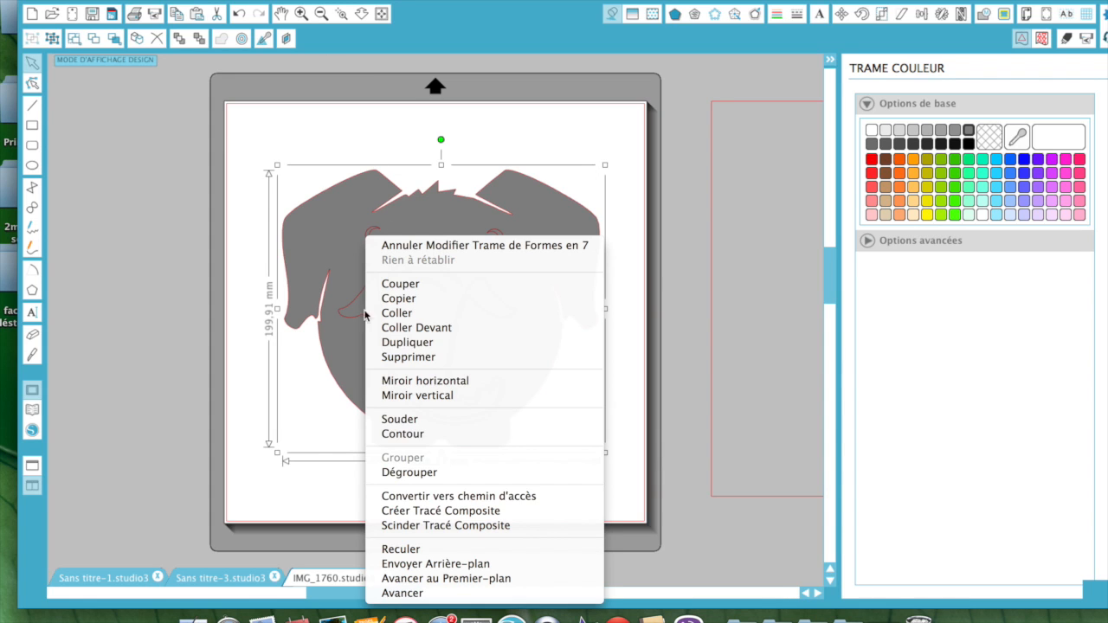
pyautogui.click(386, 510)
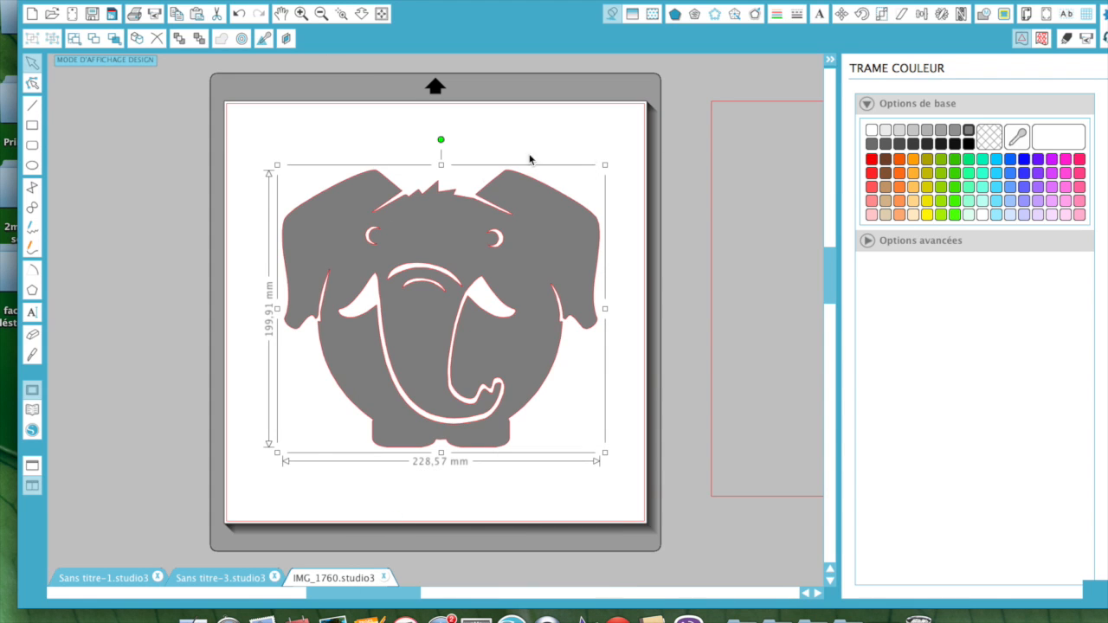
pyautogui.click(611, 156)
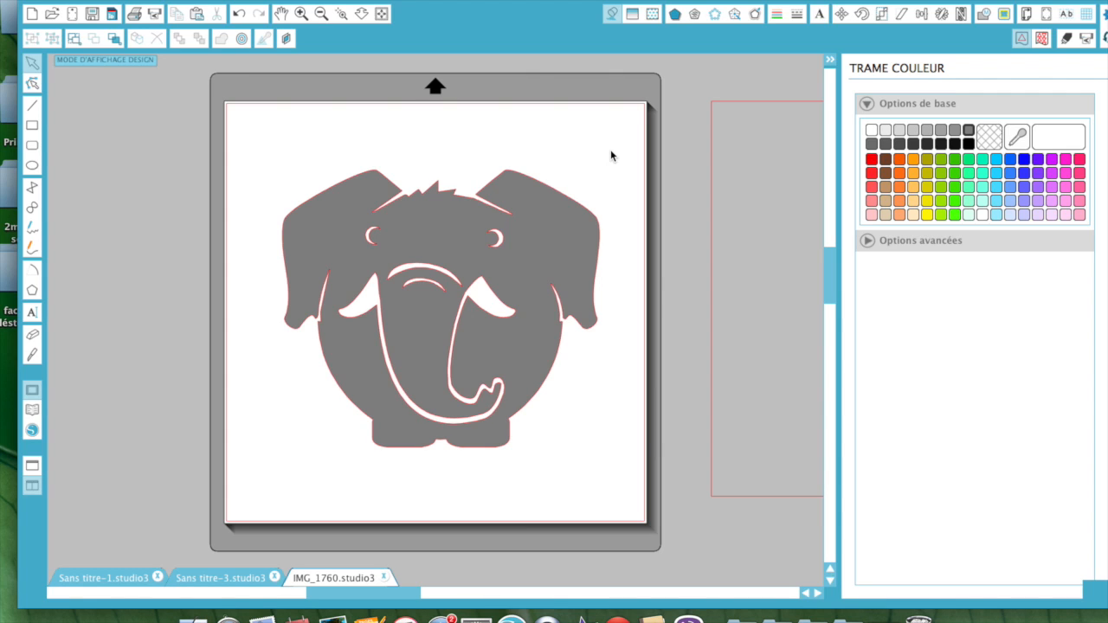
pyautogui.click(564, 248)
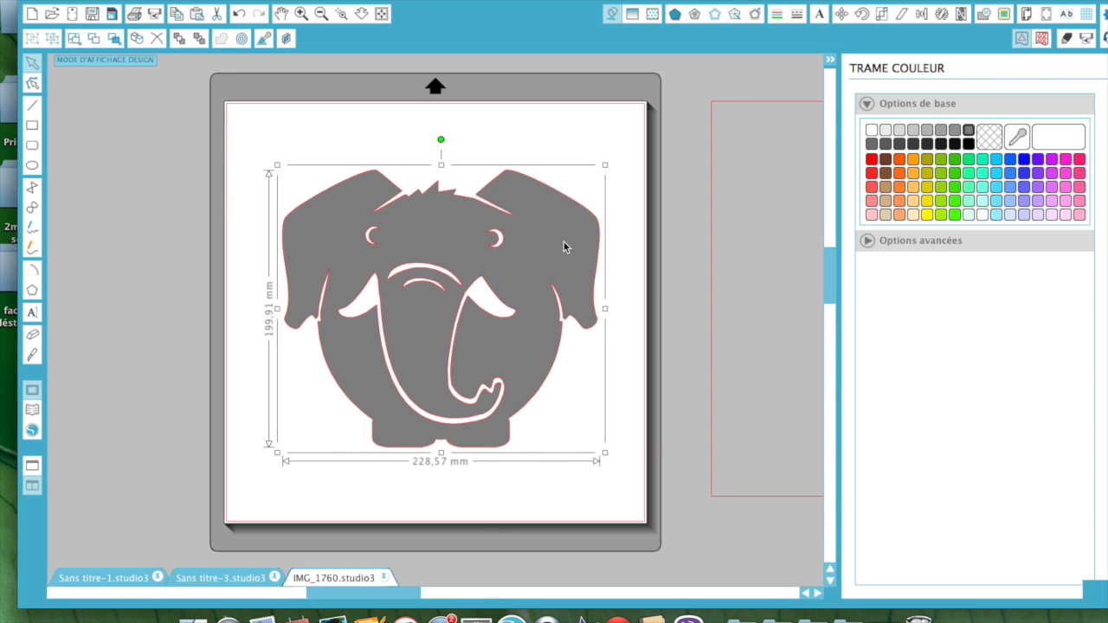
# - Delete the grey elephant and insert the purse box design from the library's bow search results
pyautogui.press('Delete')
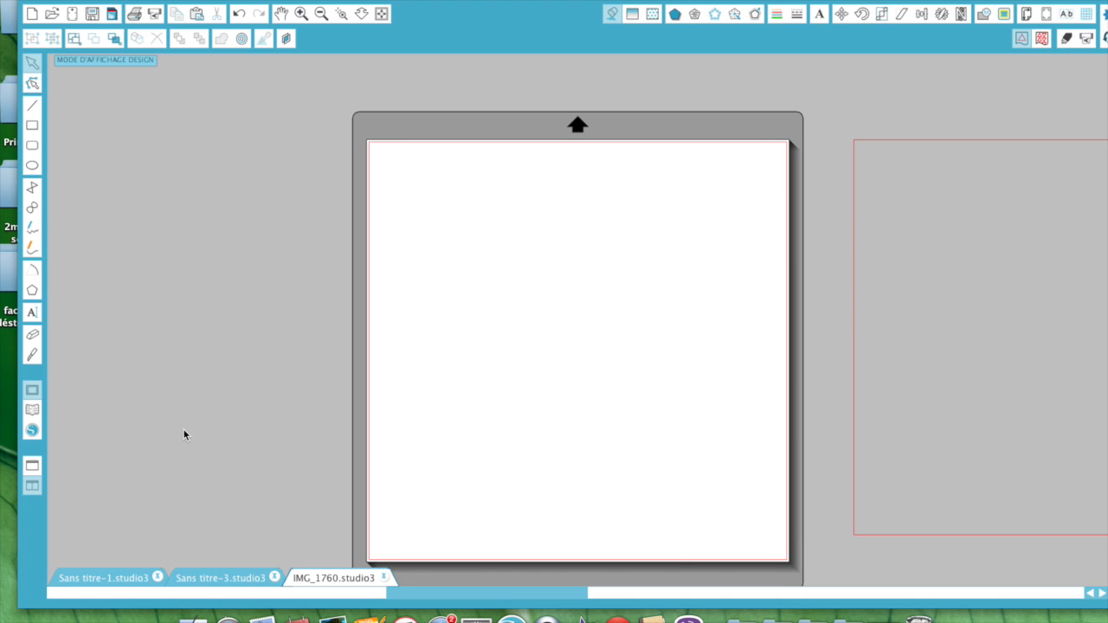
pyautogui.click(32, 433)
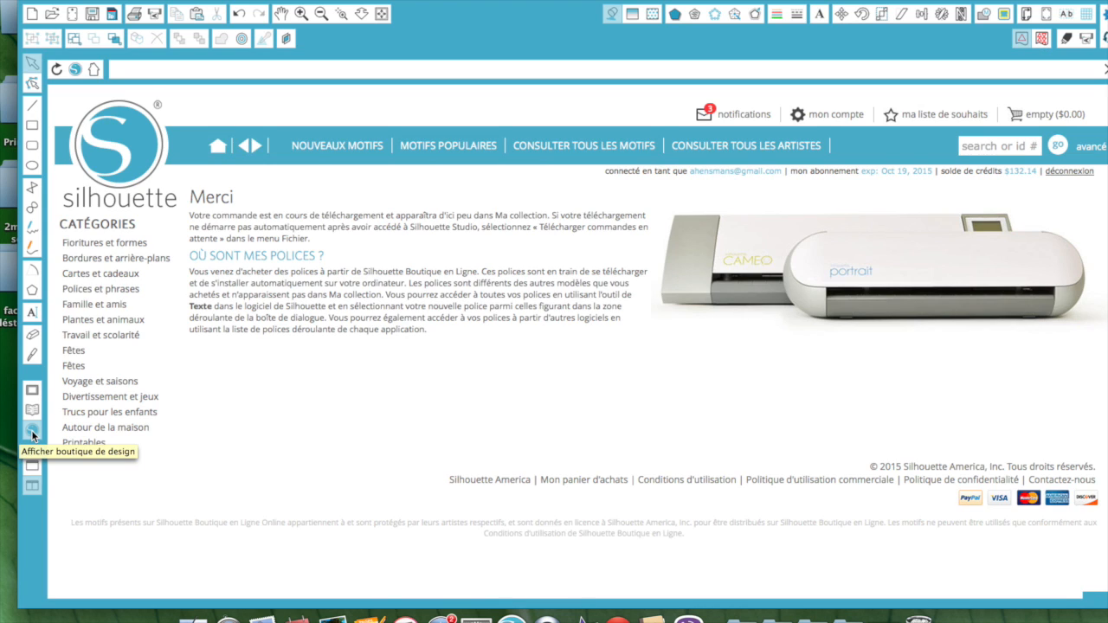
pyautogui.click(32, 410)
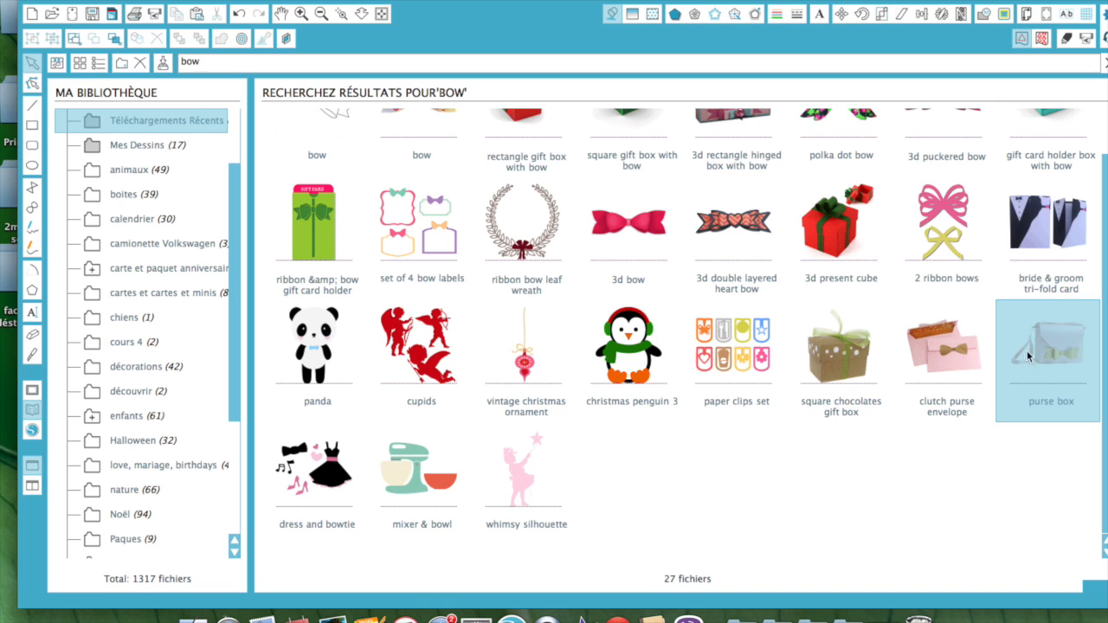
pyautogui.click(1031, 524)
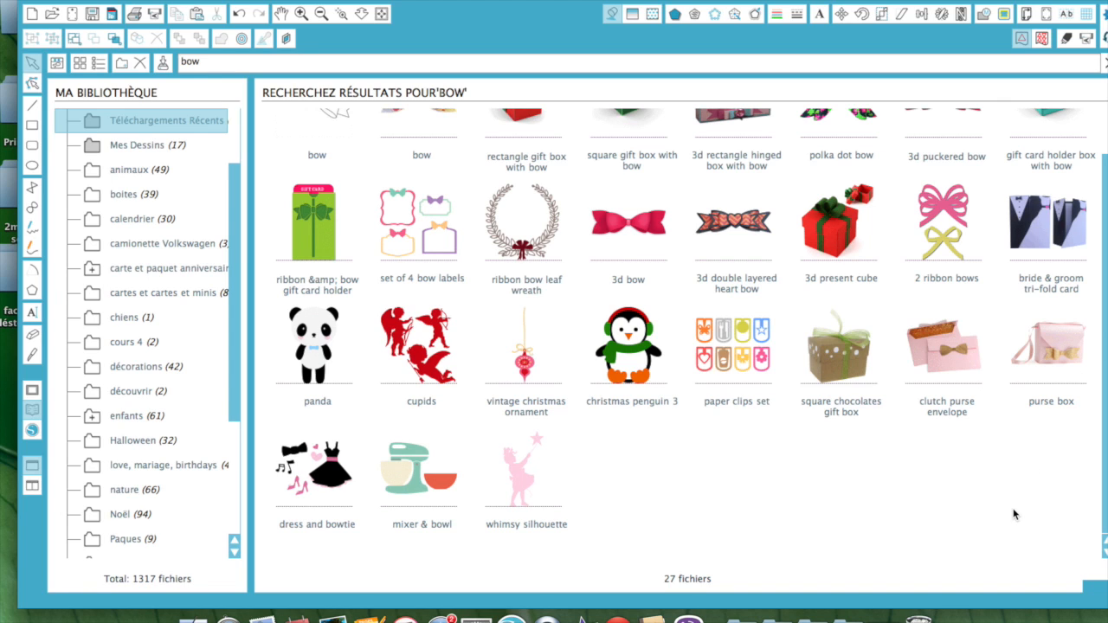
pyautogui.doubleClick(1064, 339)
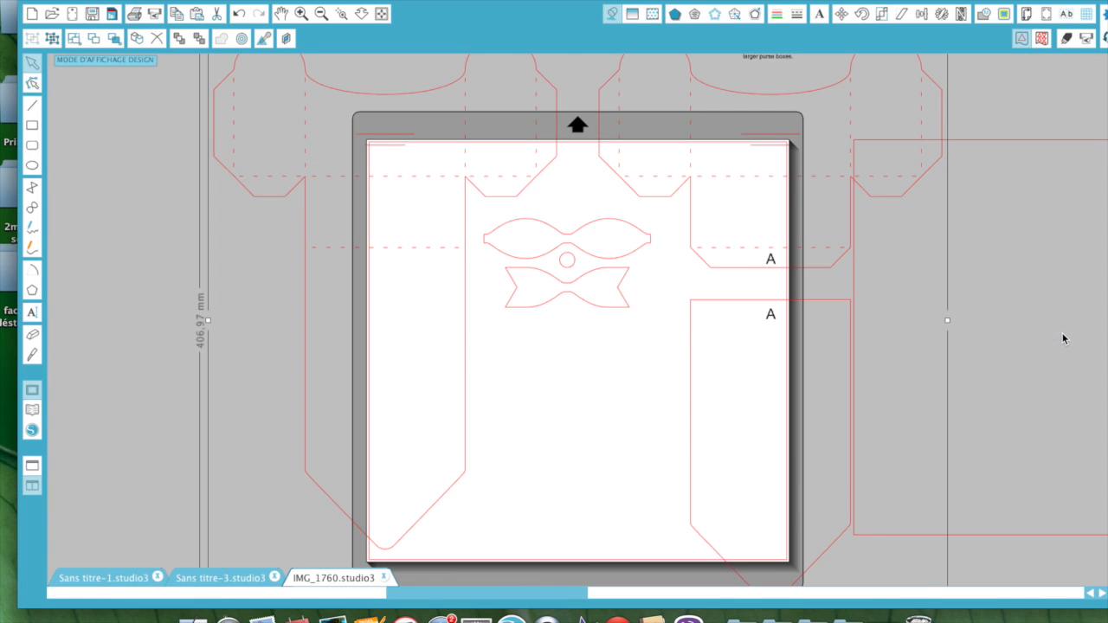
# - Ungroup the purse box design and group its two bow pieces and small circle together
pyautogui.rightClick(724, 271)
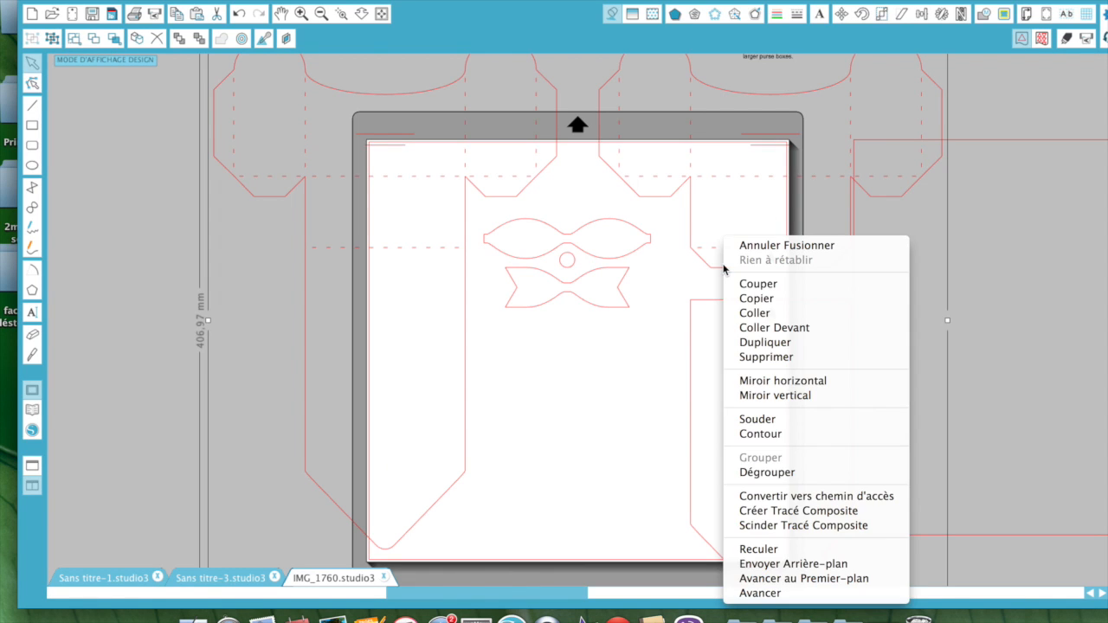
pyautogui.click(731, 472)
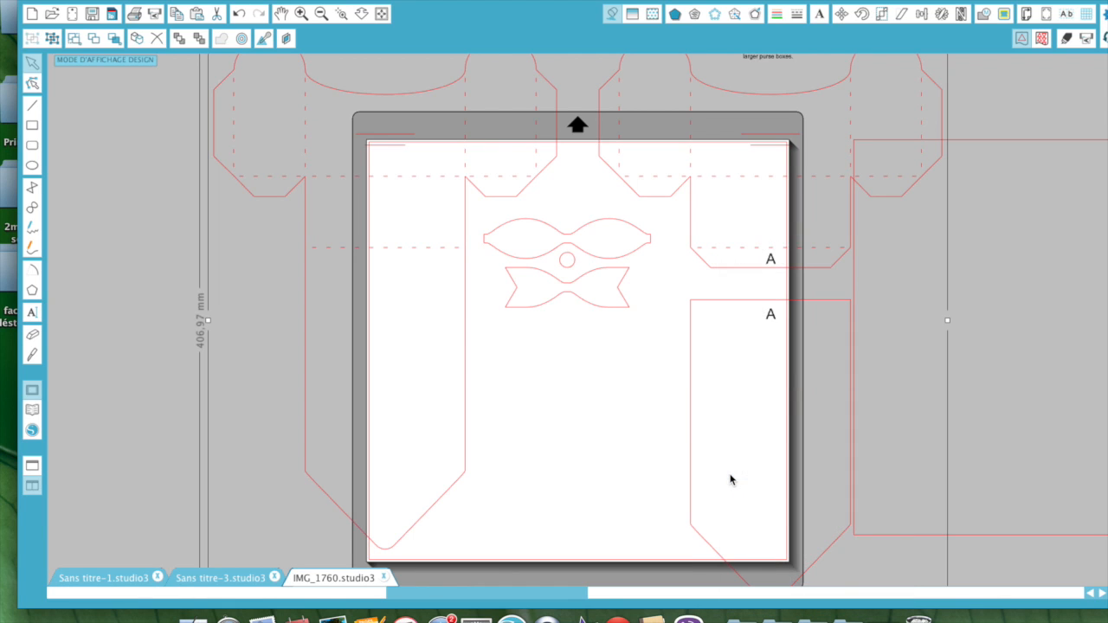
pyautogui.click(580, 454)
pyautogui.moveTo(485, 219); pyautogui.dragTo(636, 317)
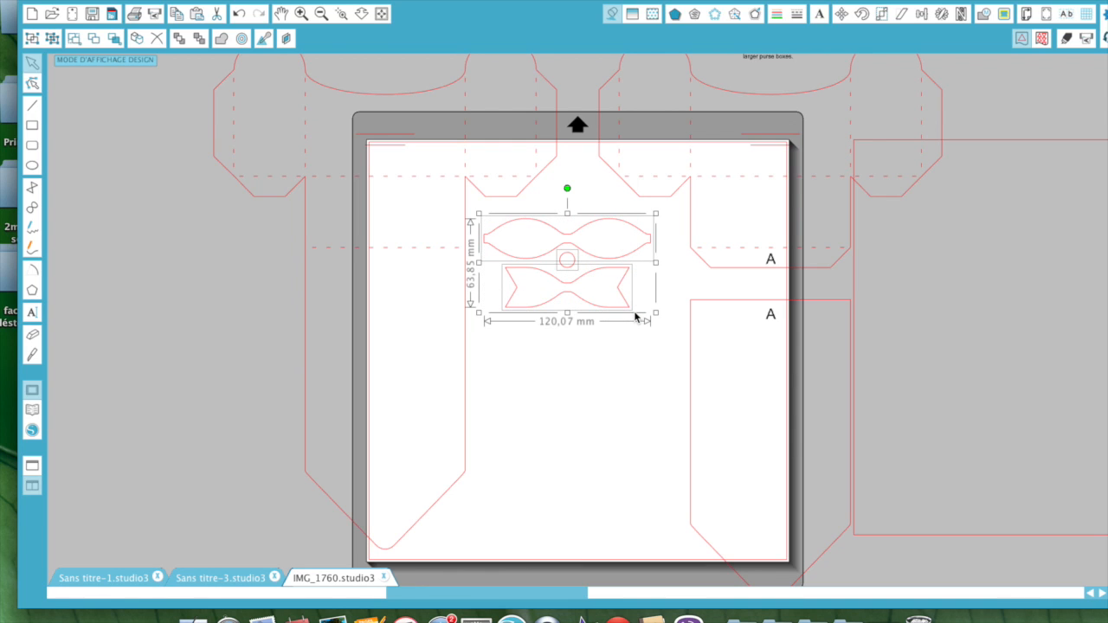
pyautogui.press('super+g')
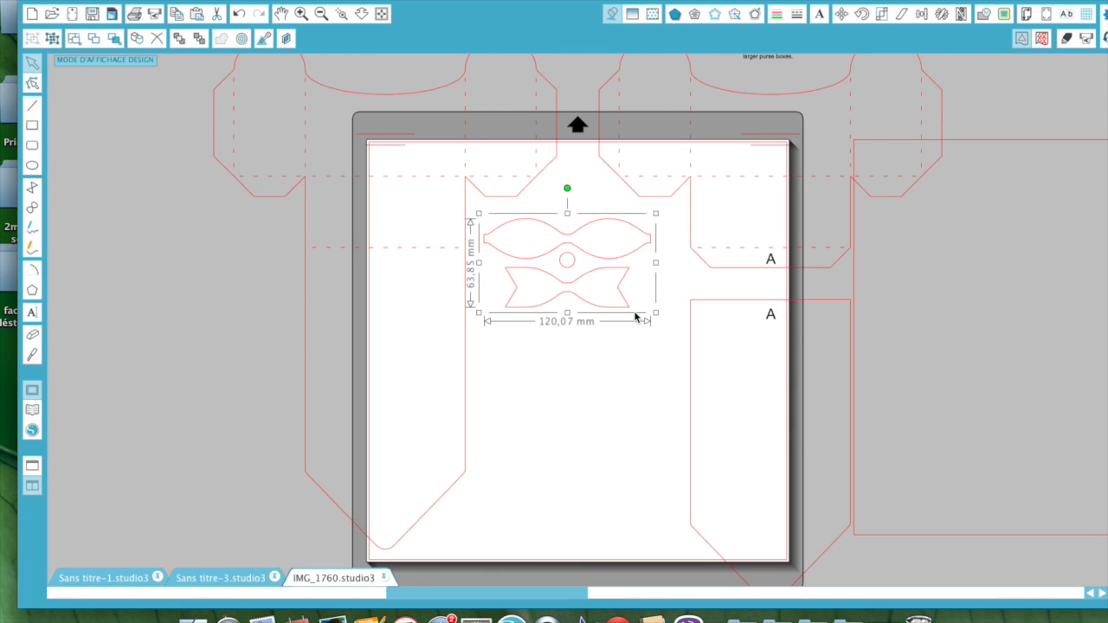
# - Copy the grouped bow pieces onto the upper part of a new document's page and return to IMG_1760.studio3
pyautogui.rightClick(592, 260)
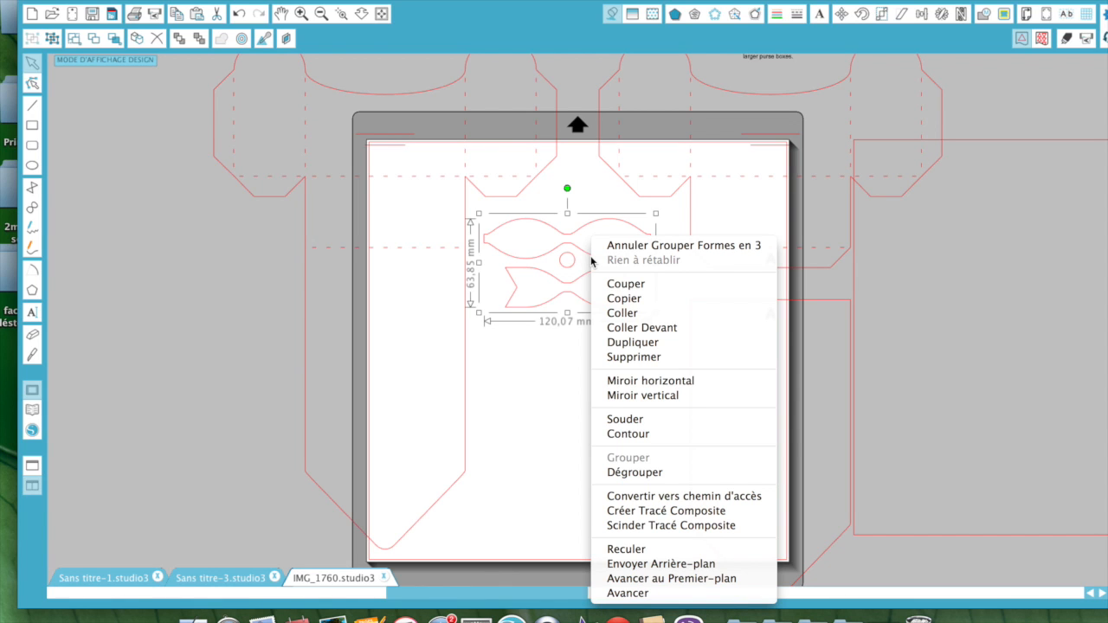
pyautogui.click(610, 299)
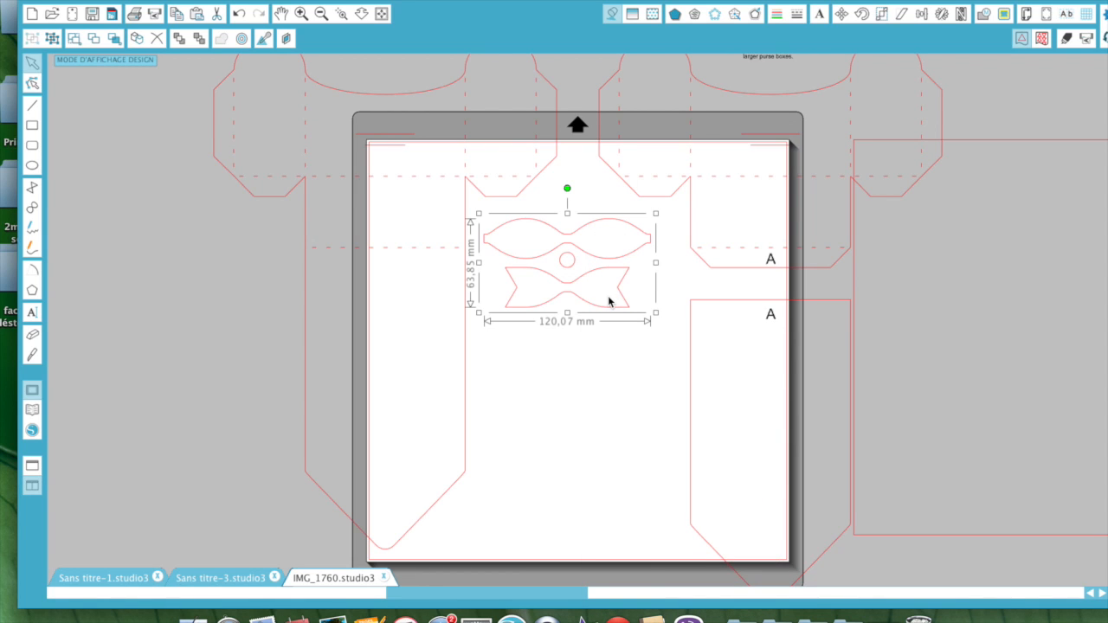
pyautogui.press('super+n')
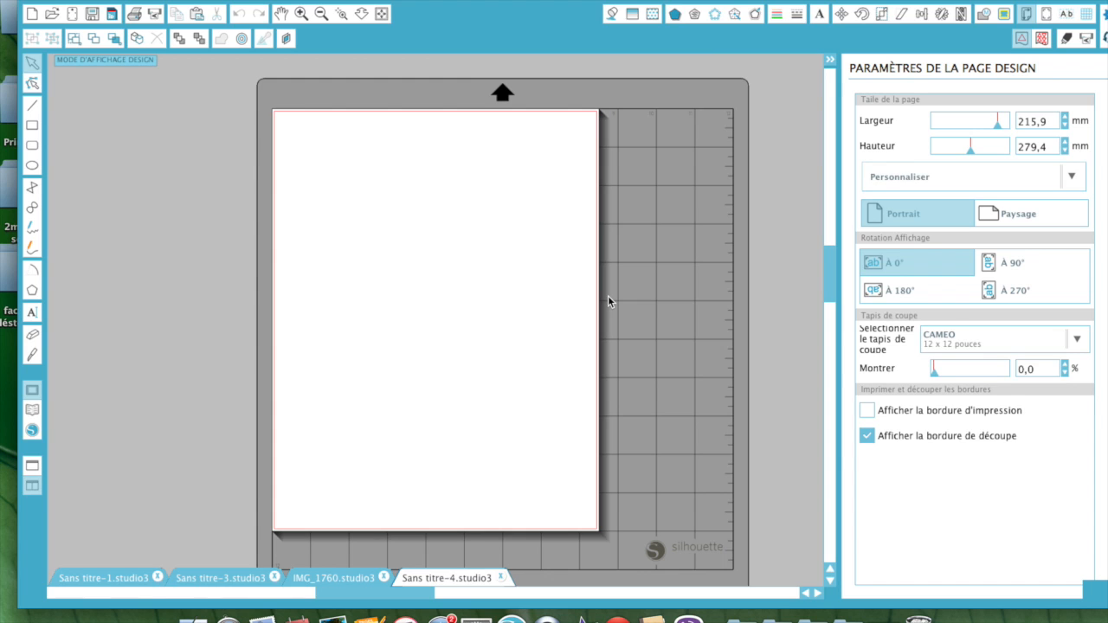
pyautogui.press('super+v')
pyautogui.moveTo(530, 243); pyautogui.dragTo(485, 222)
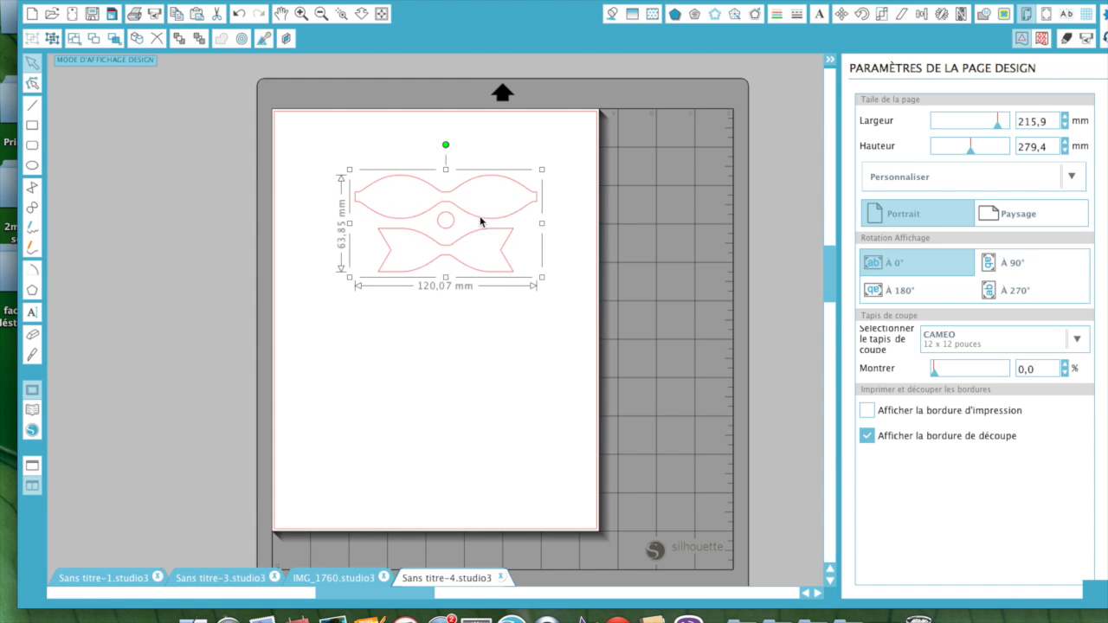
pyautogui.click(337, 578)
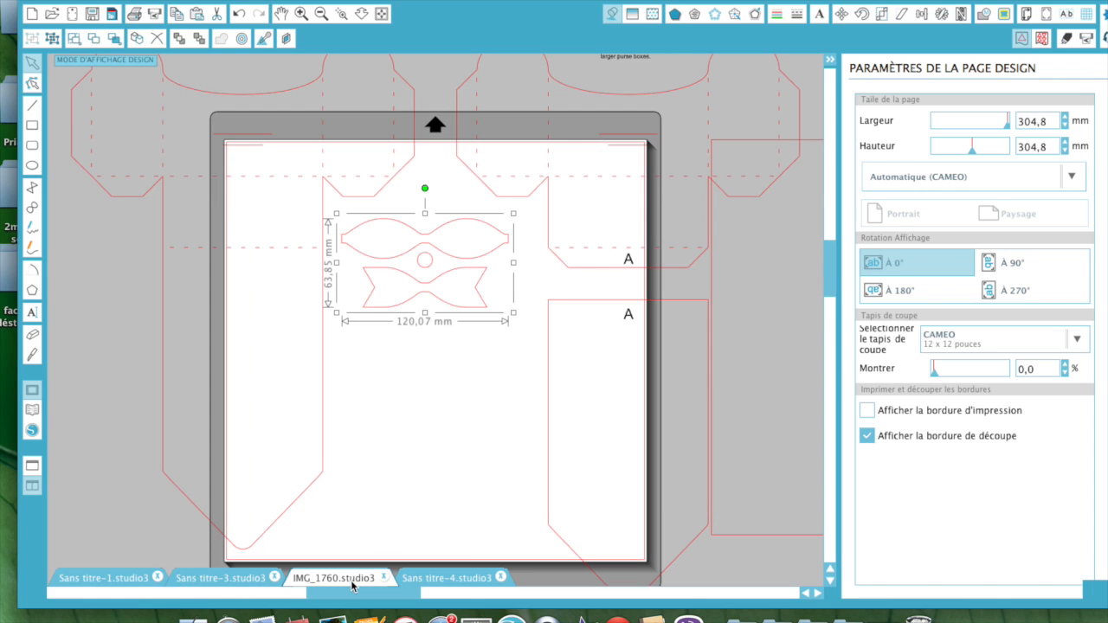
pyautogui.click(131, 308)
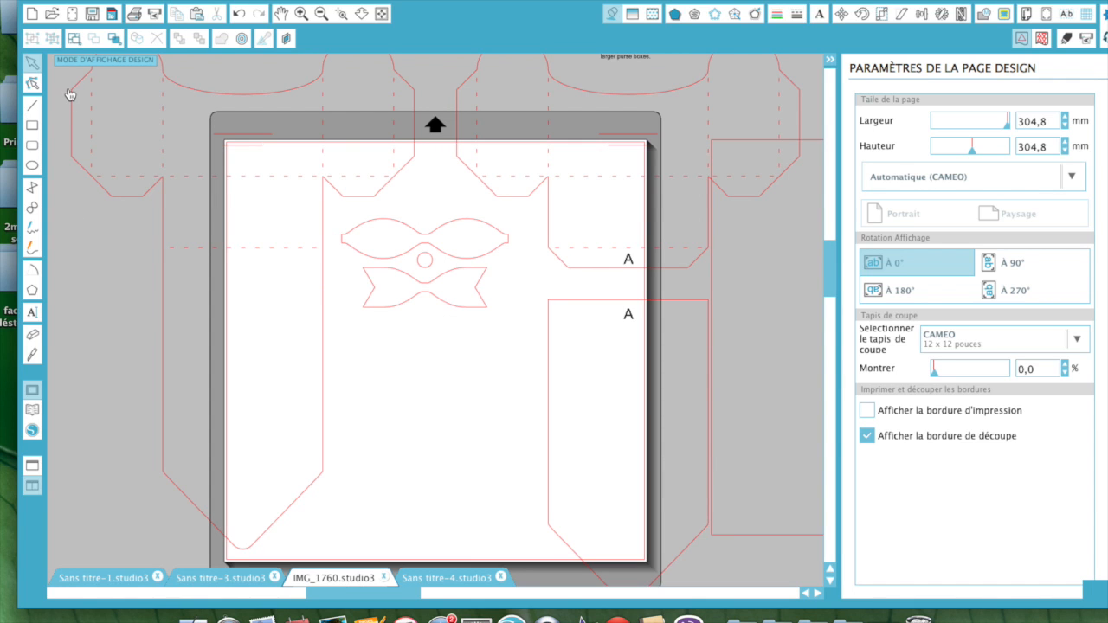
pyautogui.moveTo(68, 86); pyautogui.dragTo(732, 454)
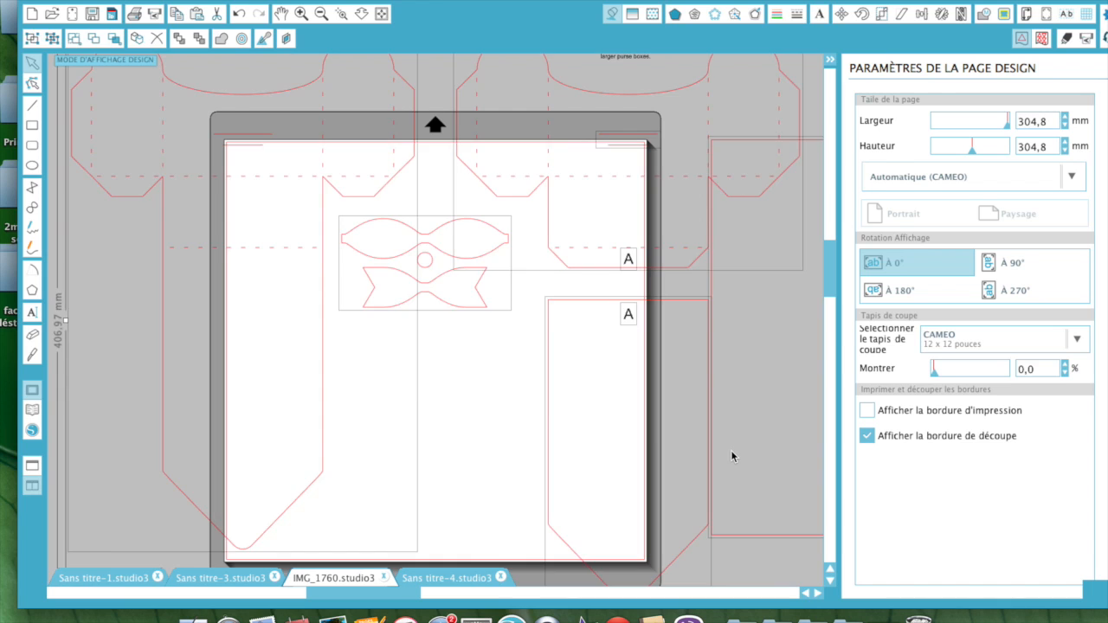
pyautogui.press('Delete')
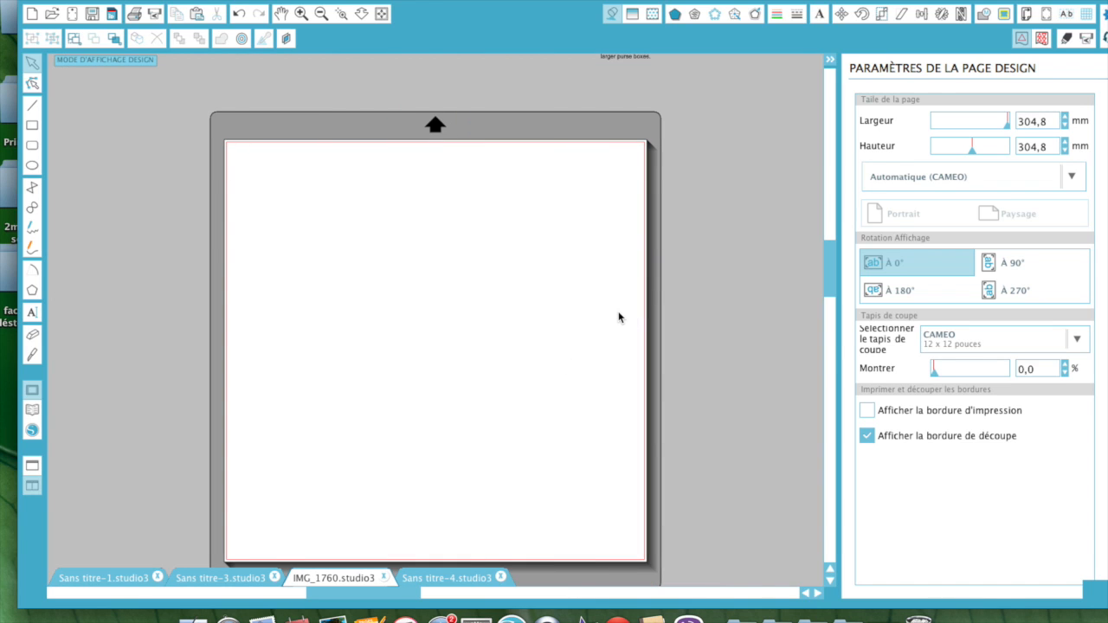
pyautogui.press('super+z')
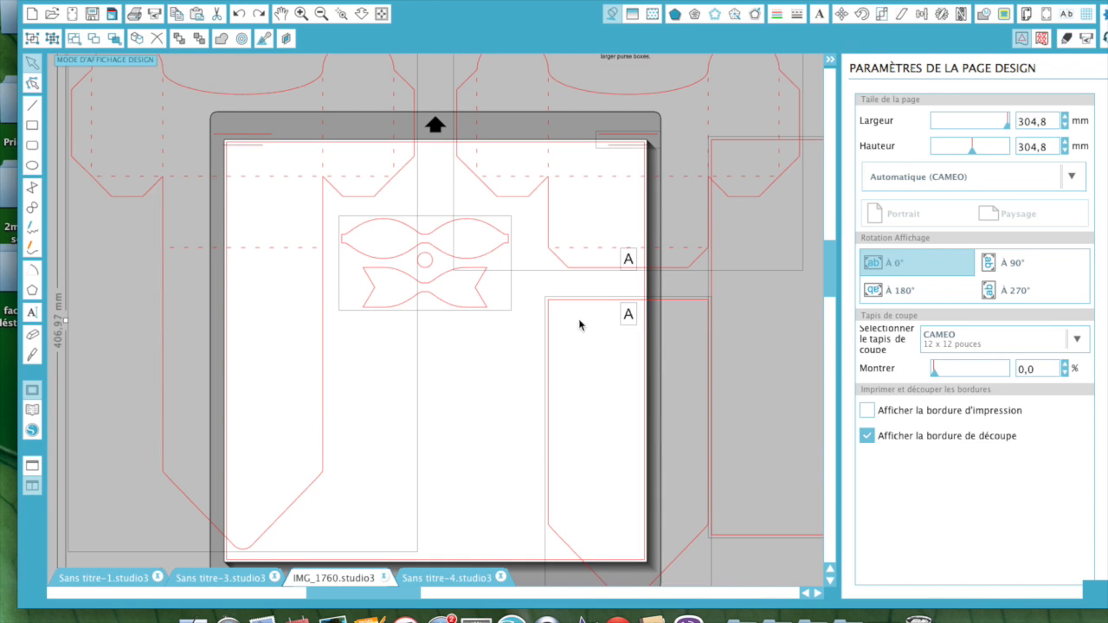
pyautogui.click(487, 398)
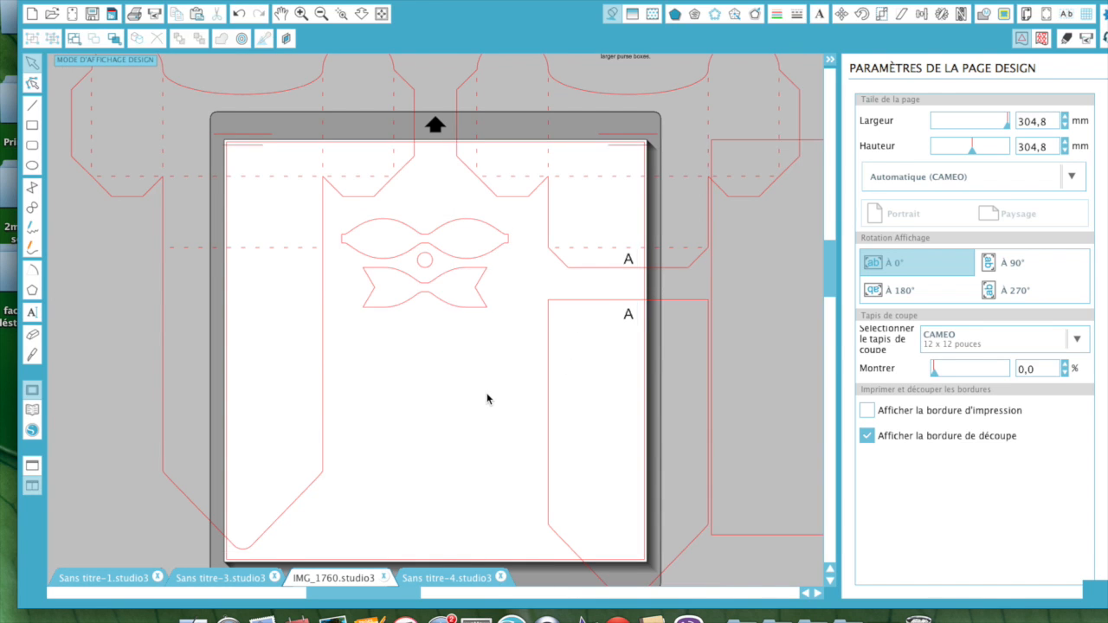
# - Delete all purse box panels, bow pieces, letters and notes from the document, keeping only the 285 mm square
pyautogui.click(570, 272)
pyautogui.press('Delete')
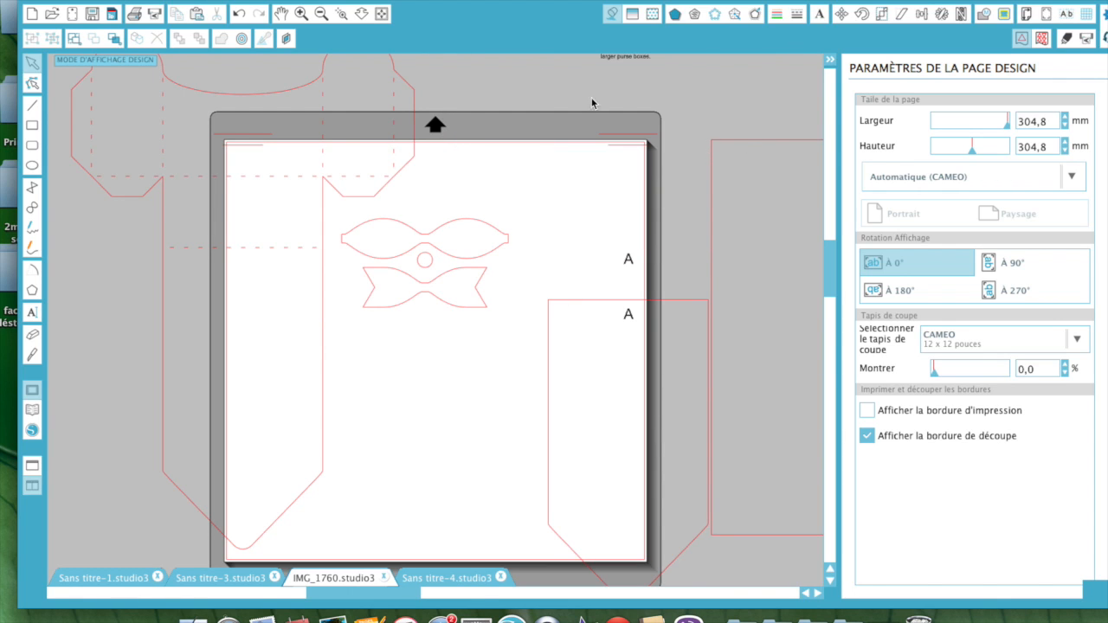
pyautogui.click(381, 15)
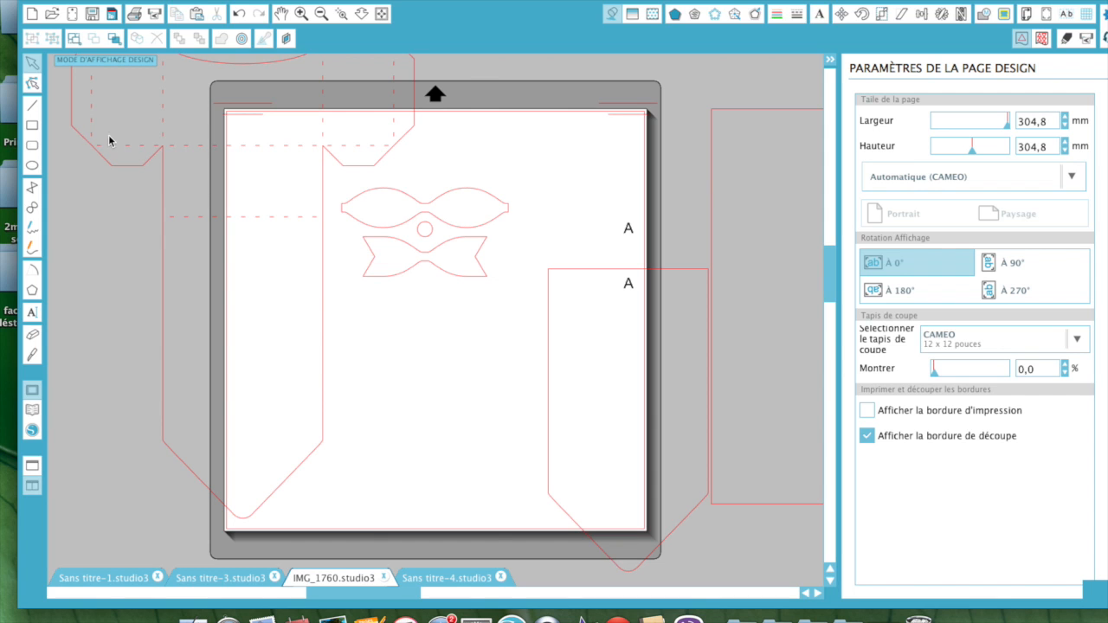
pyautogui.click(64, 85)
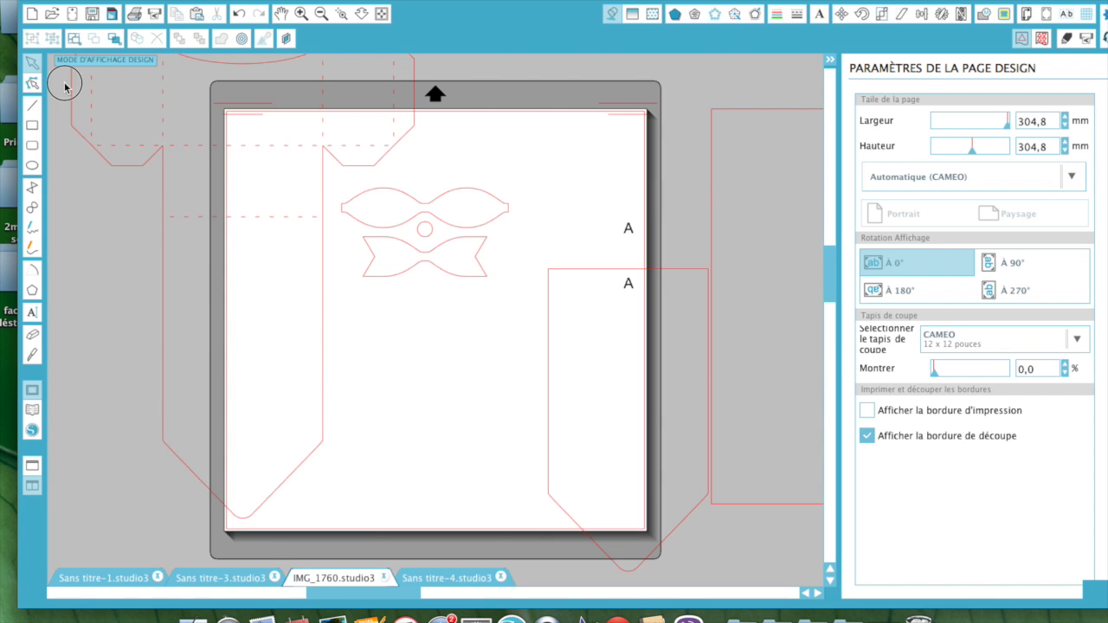
pyautogui.click(321, 15)
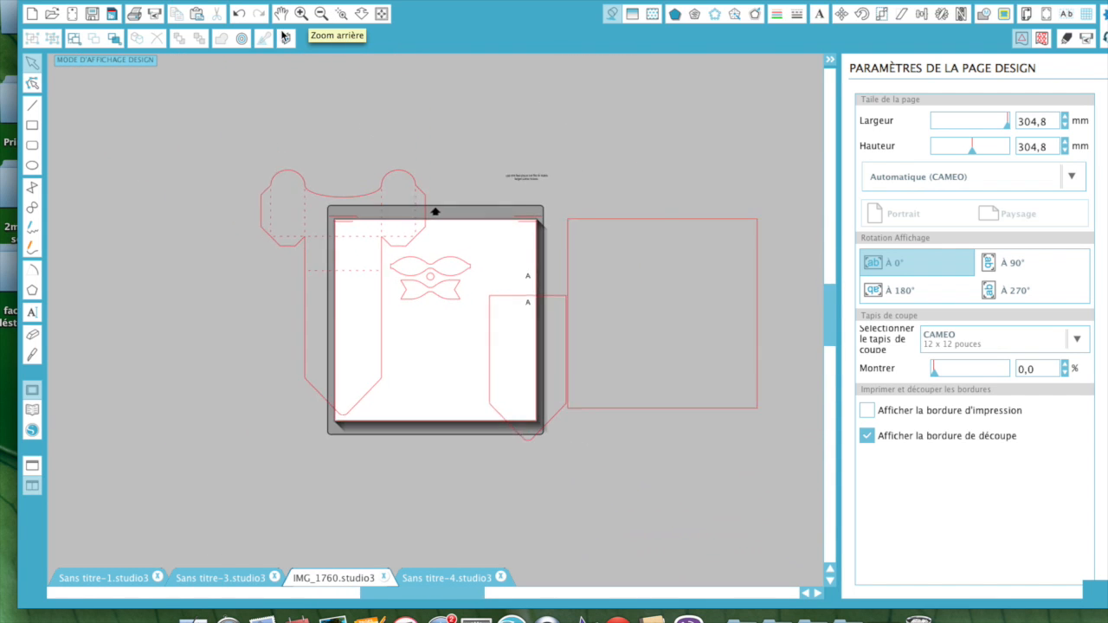
pyautogui.moveTo(163, 173); pyautogui.dragTo(494, 388)
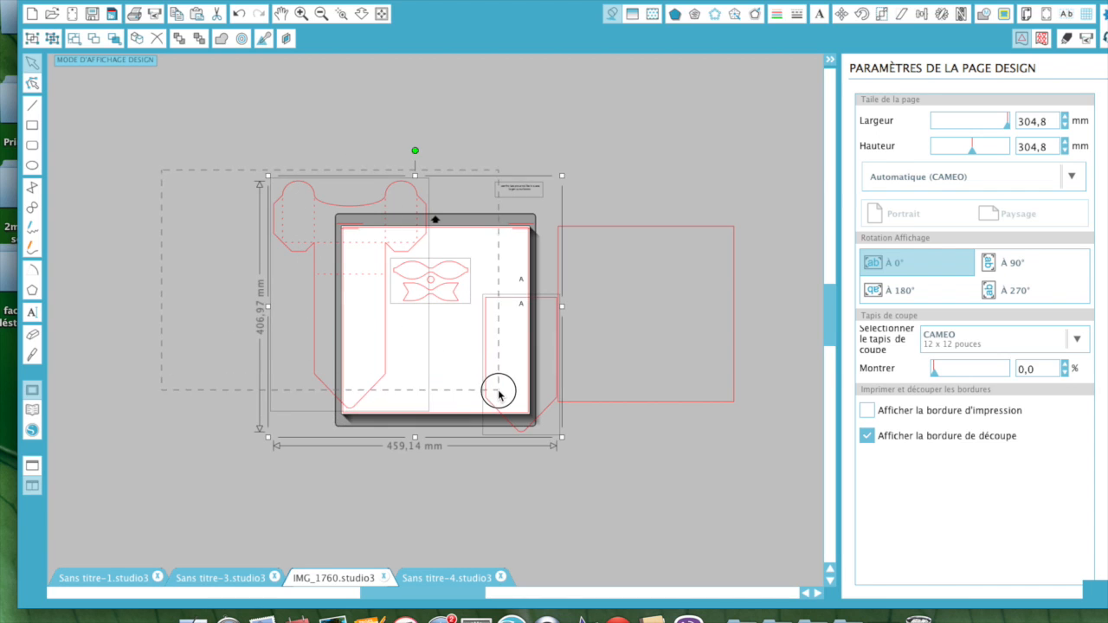
pyautogui.press('Delete')
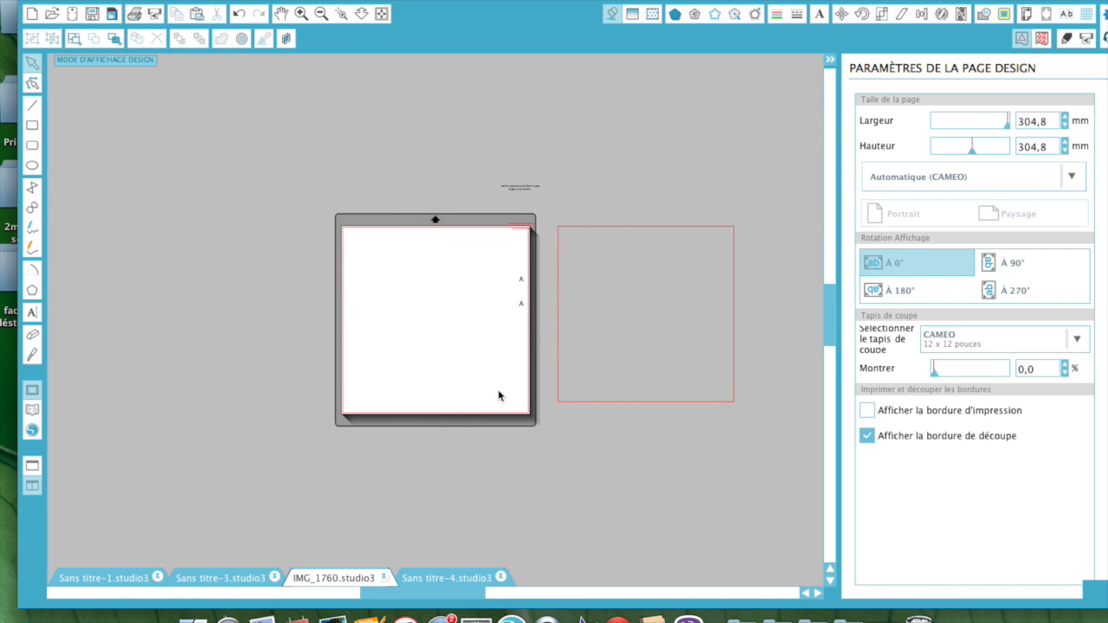
pyautogui.moveTo(476, 166); pyautogui.dragTo(534, 346)
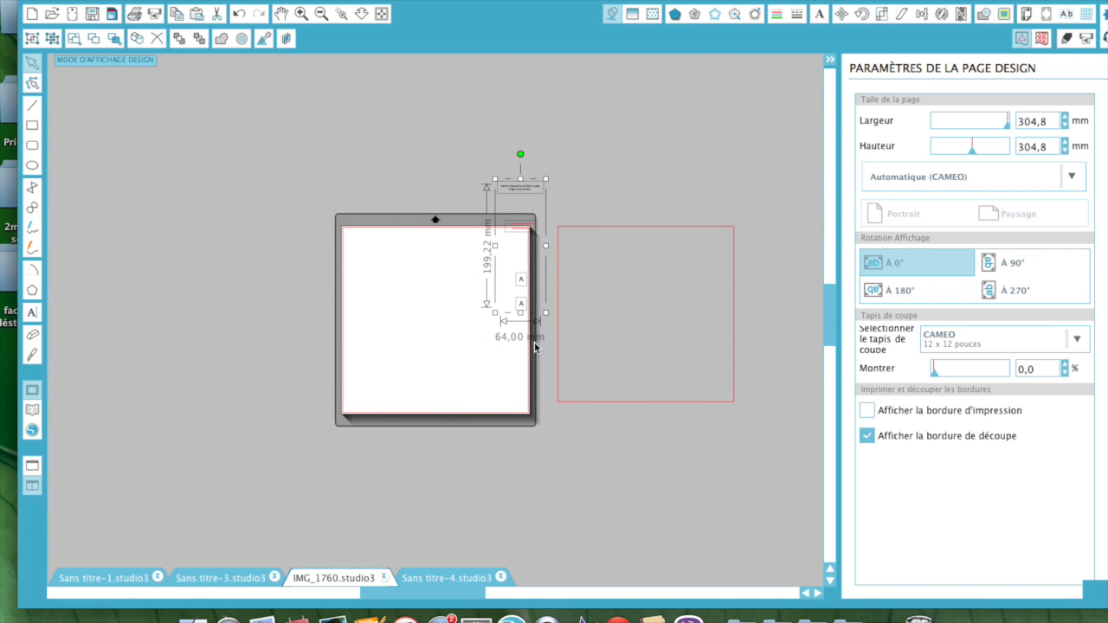
pyautogui.press('Delete')
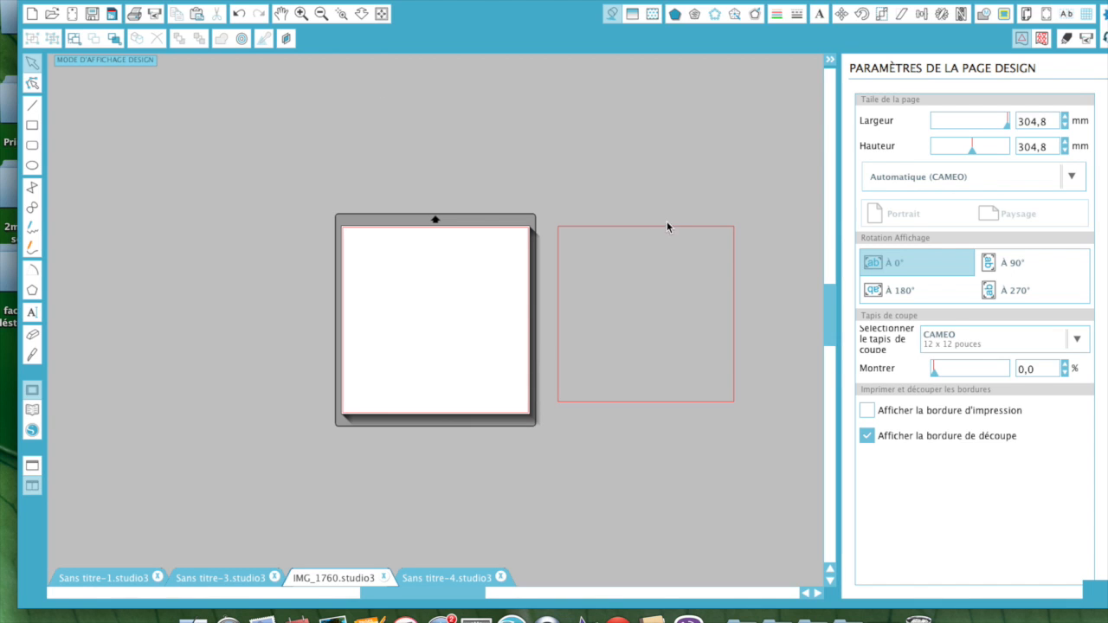
# - Move the 285 mm square back to the centre of the page and switch to the document holding the bow pieces
pyautogui.moveTo(667, 226); pyautogui.dragTo(457, 234)
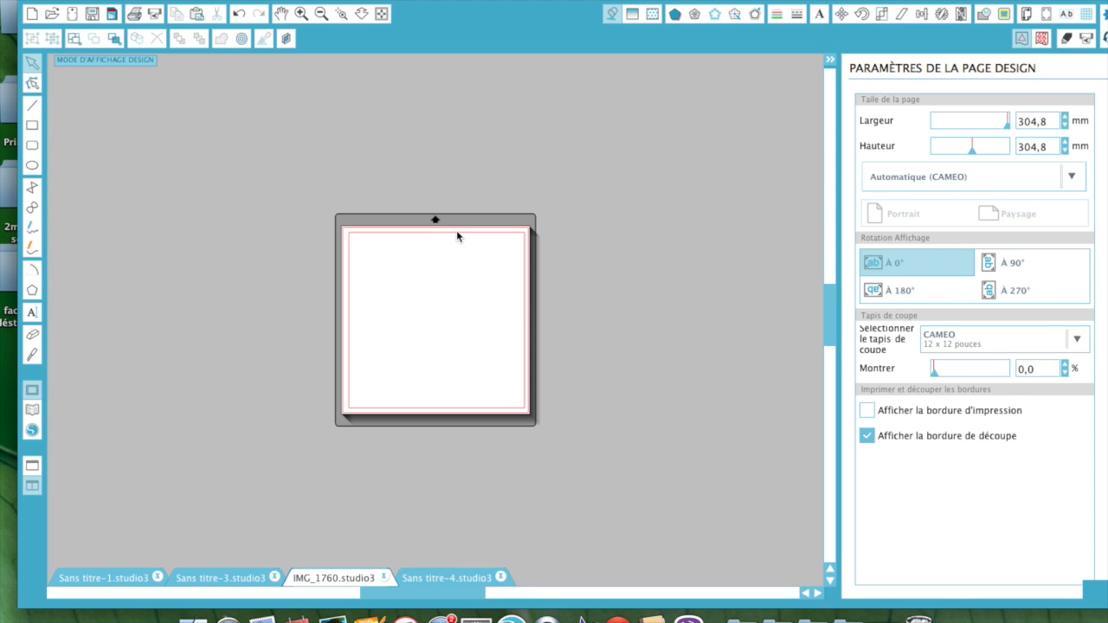
pyautogui.click(457, 579)
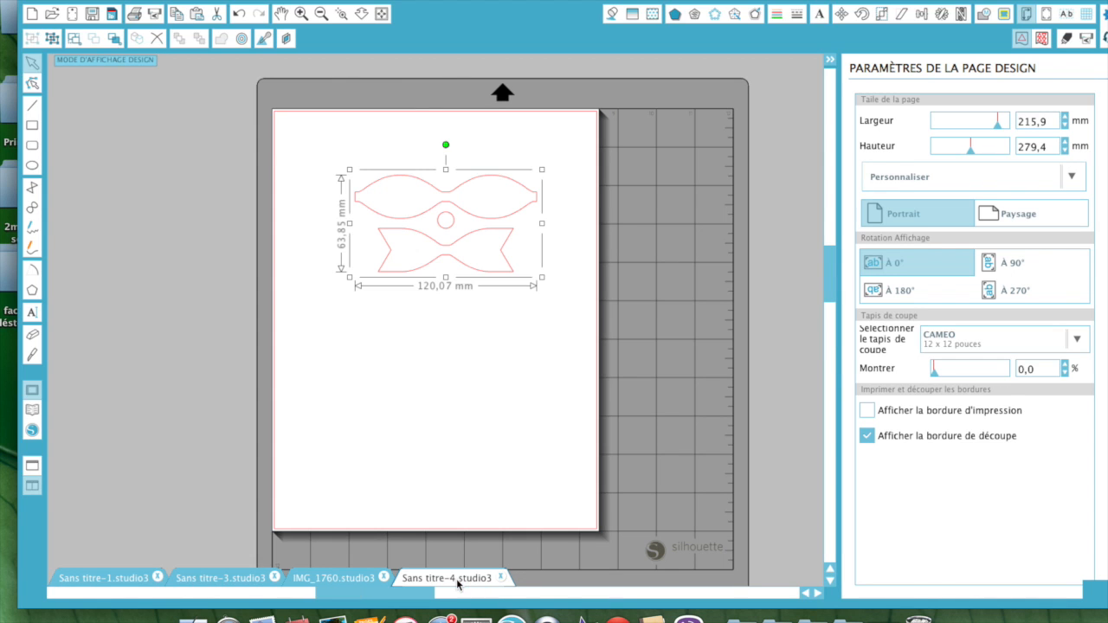
pyautogui.click(509, 390)
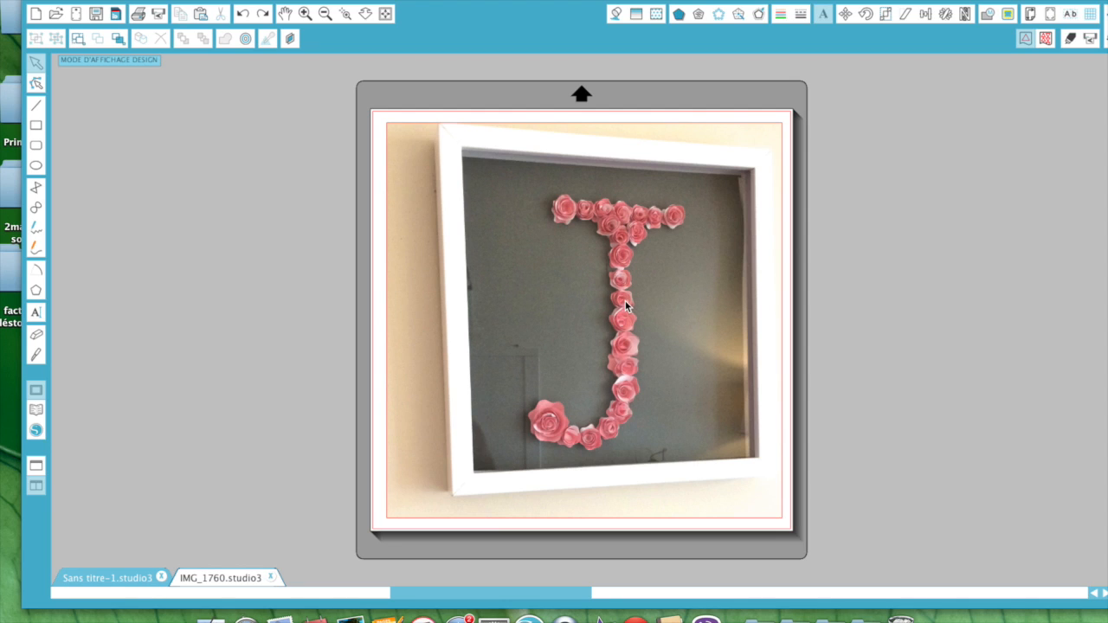
# - Examine the paper roses forming the letter J in the framed photo up close, and fit the whole page in view
pyautogui.click(305, 14)
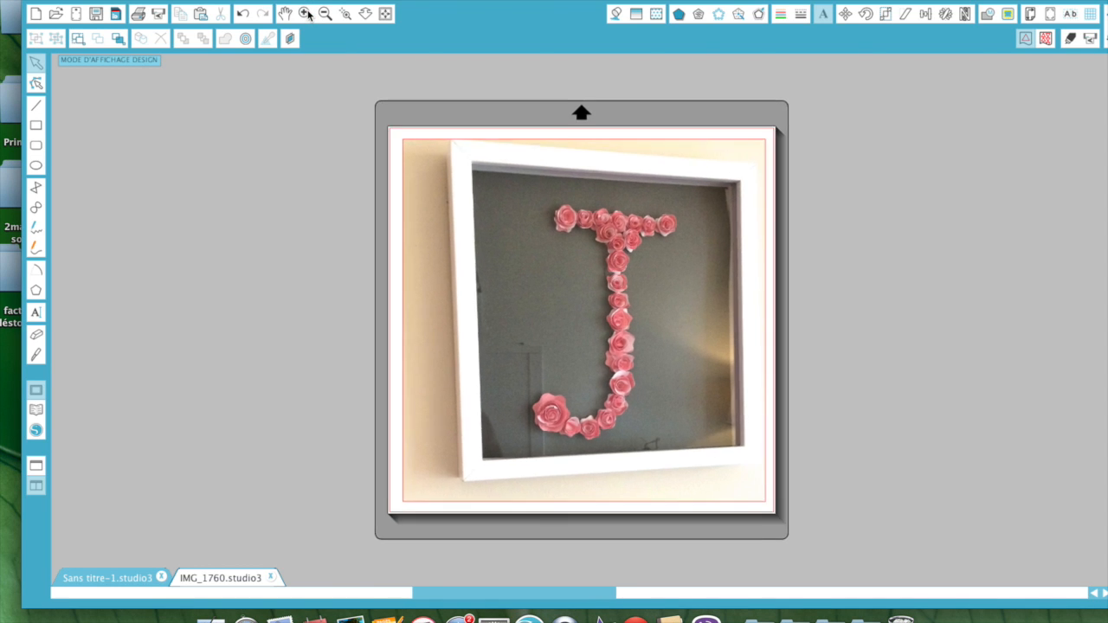
pyautogui.click(309, 16)
pyautogui.click(309, 15)
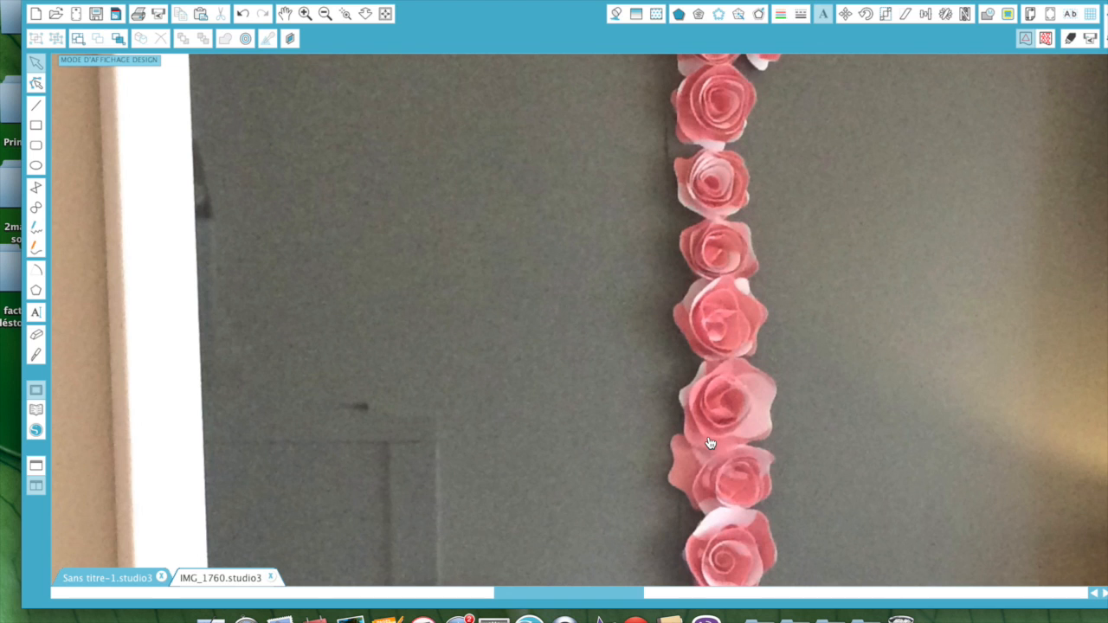
pyautogui.click(384, 21)
pyautogui.click(385, 21)
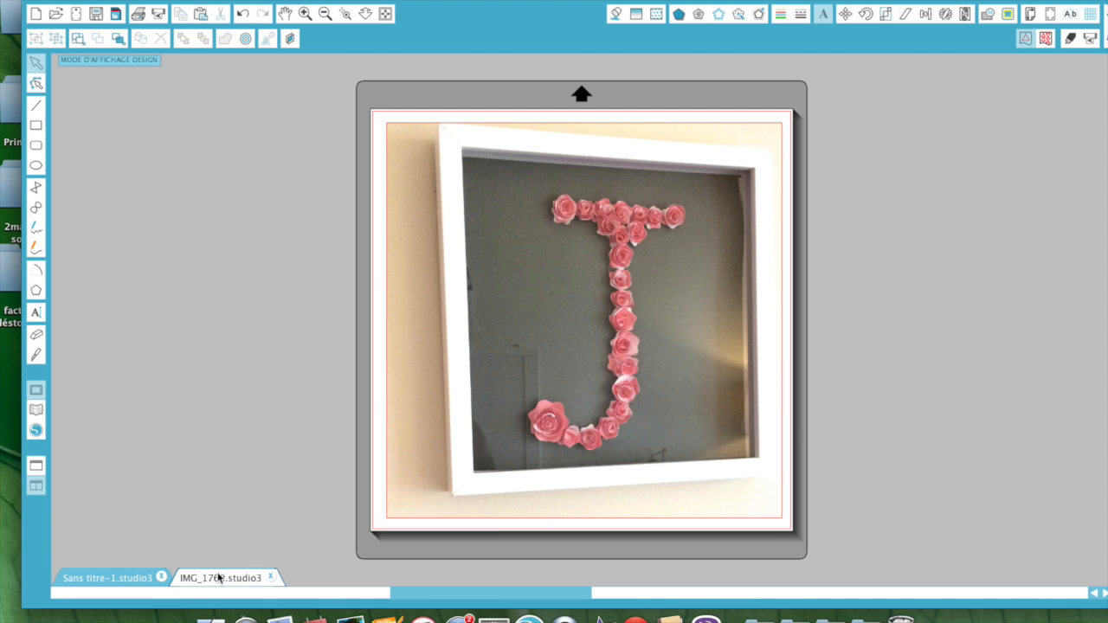
# - Delete the fan-shaped template with dashed fold lines from the Sans titre-1 document
pyautogui.click(128, 585)
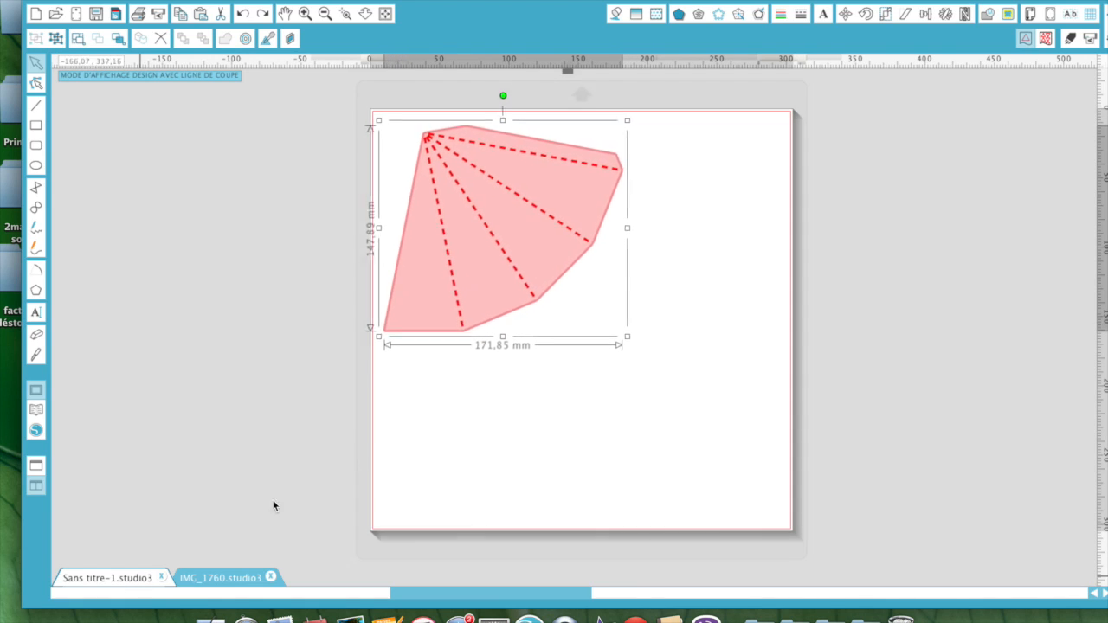
pyautogui.press('Delete')
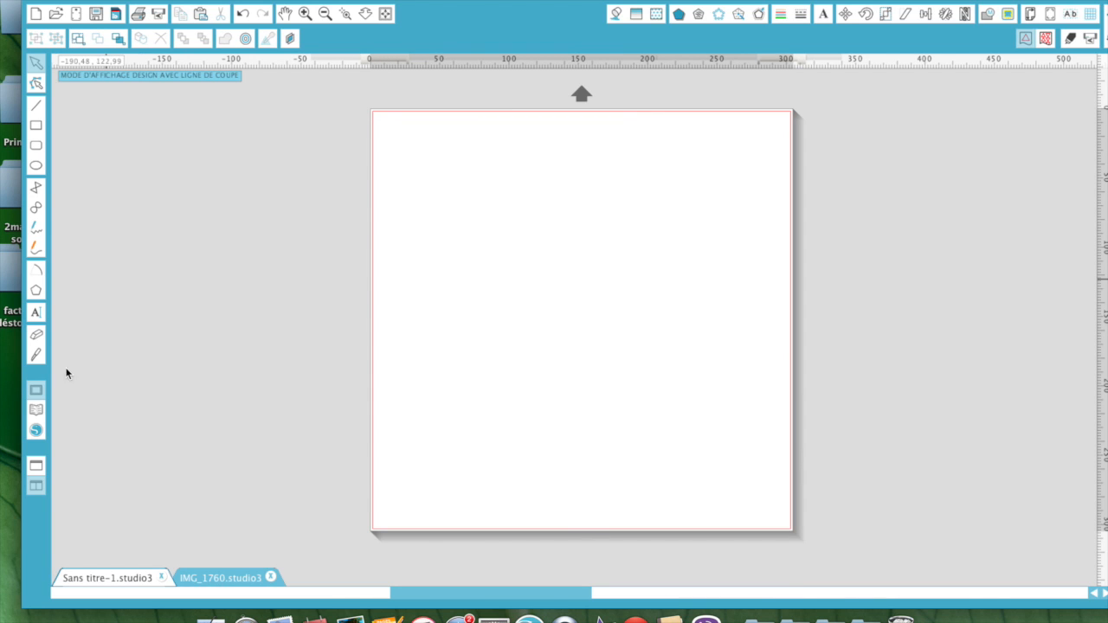
# - Add the blue spiral rolled-rose template from the library's "ros" search results to the page and show the cutting parameters
pyautogui.click(36, 410)
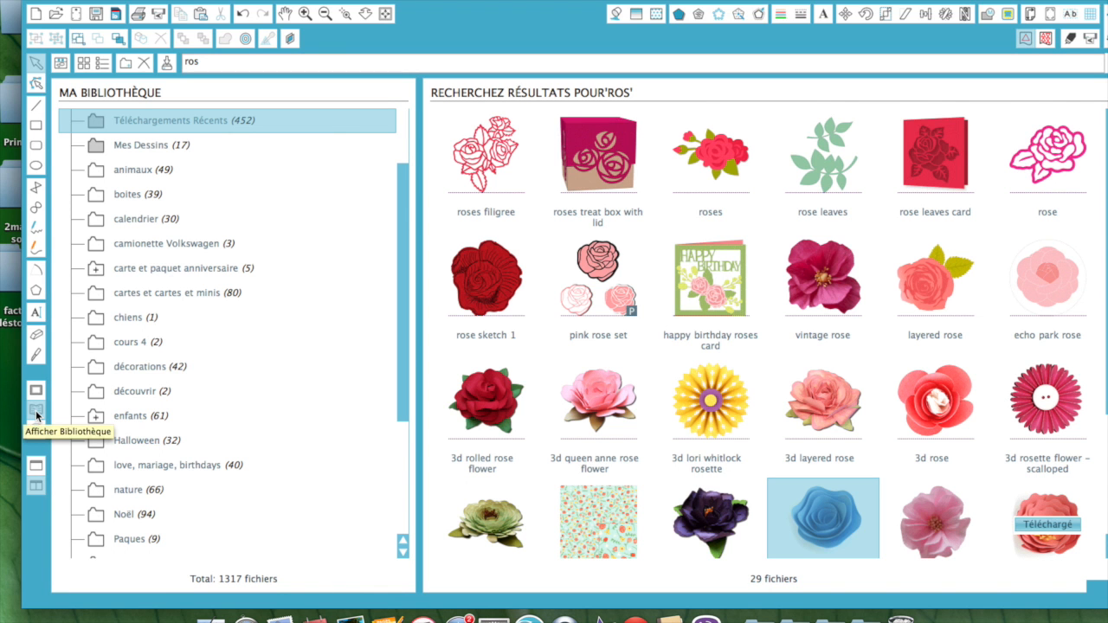
pyautogui.doubleClick(829, 525)
pyautogui.click(597, 312)
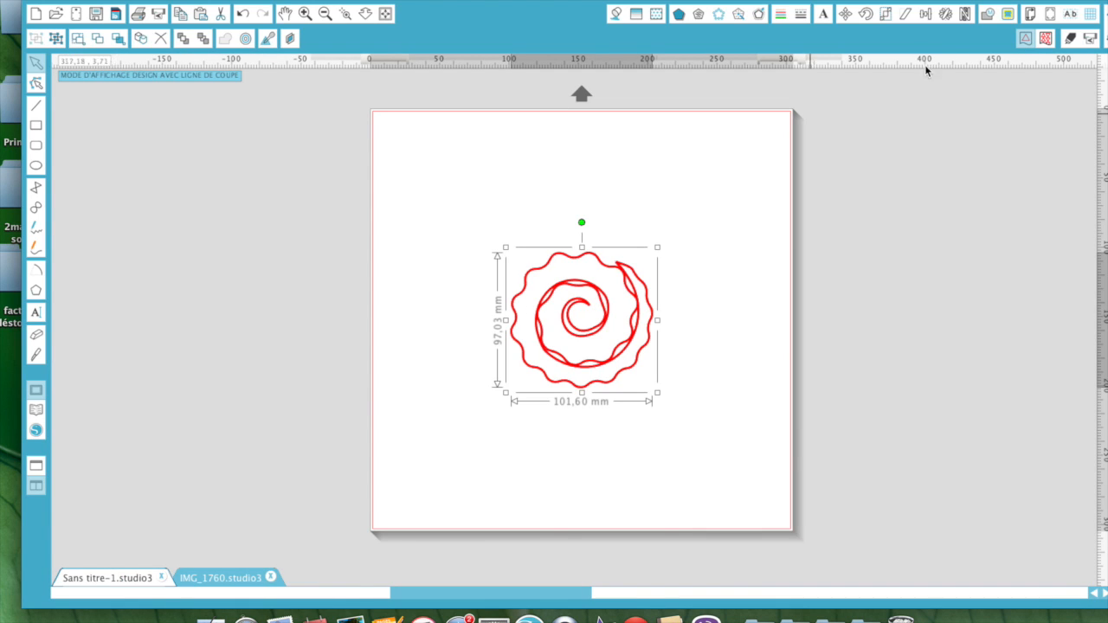
pyautogui.click(1070, 44)
pyautogui.click(1095, 71)
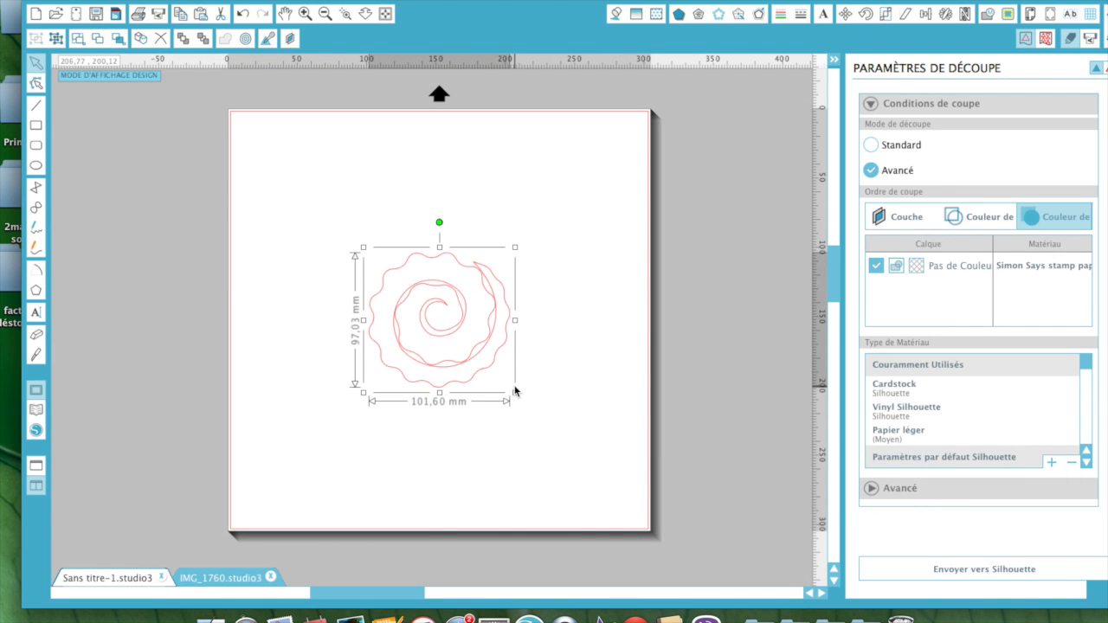
# - Shrink the spiral rose template to about 52 mm wide and 50 mm high, and delete it from the page
pyautogui.moveTo(514, 393); pyautogui.dragTo(429, 340)
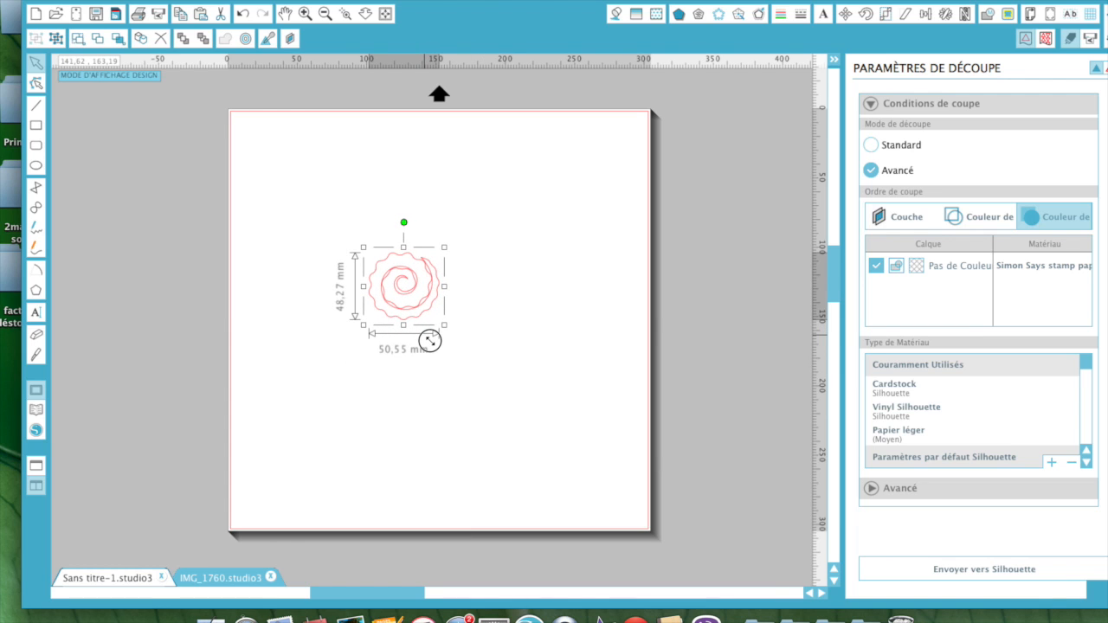
pyautogui.moveTo(429, 340); pyautogui.dragTo(431, 342)
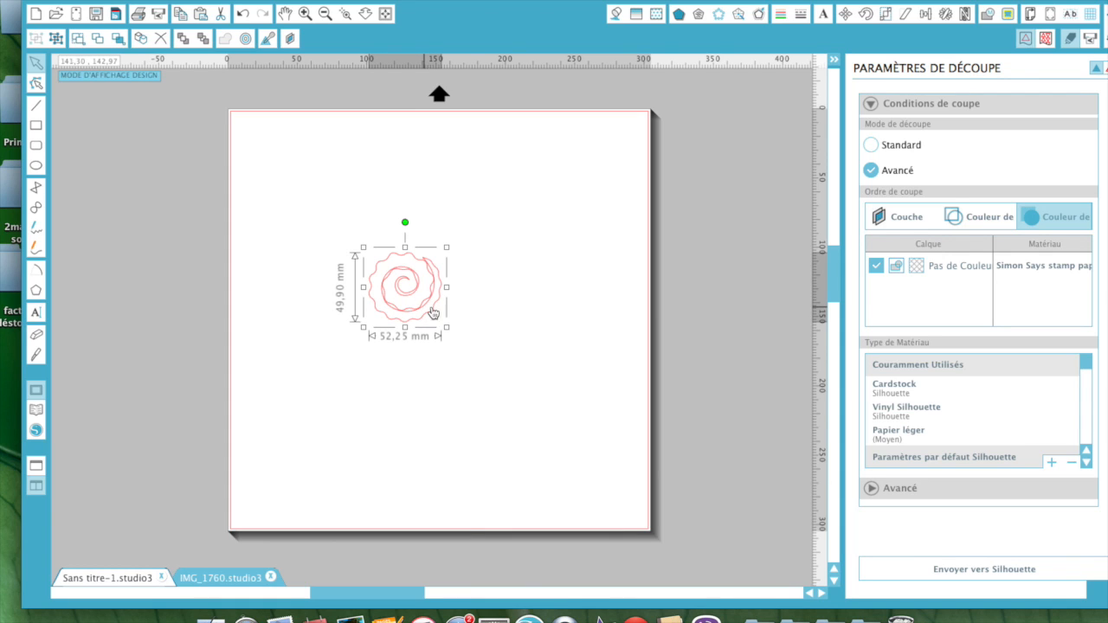
pyautogui.click(474, 320)
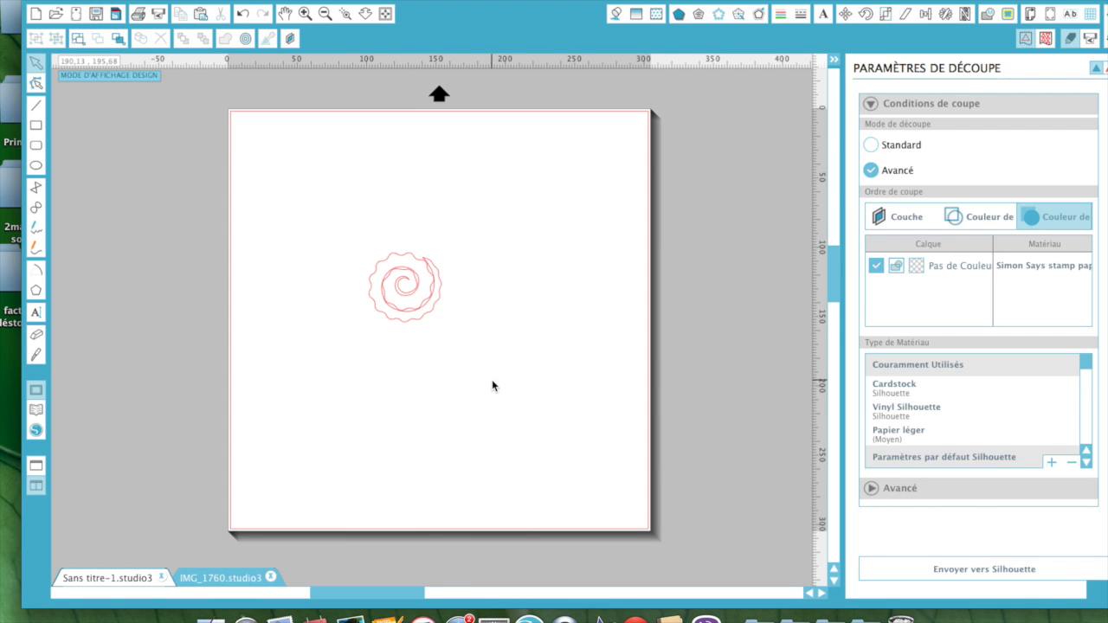
pyautogui.click(408, 291)
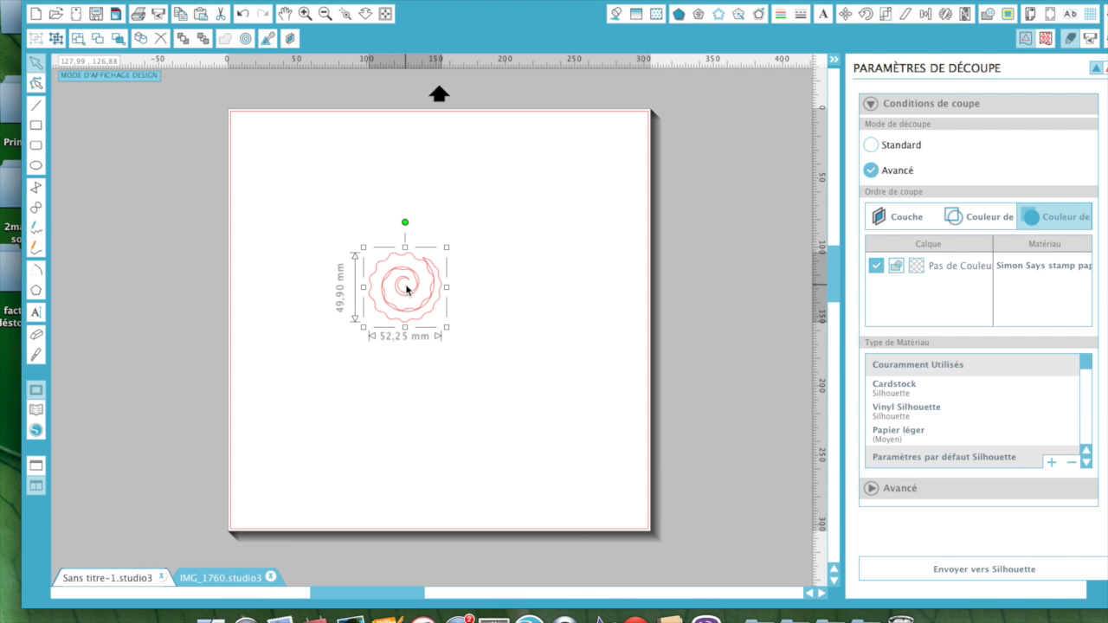
pyautogui.press('Delete')
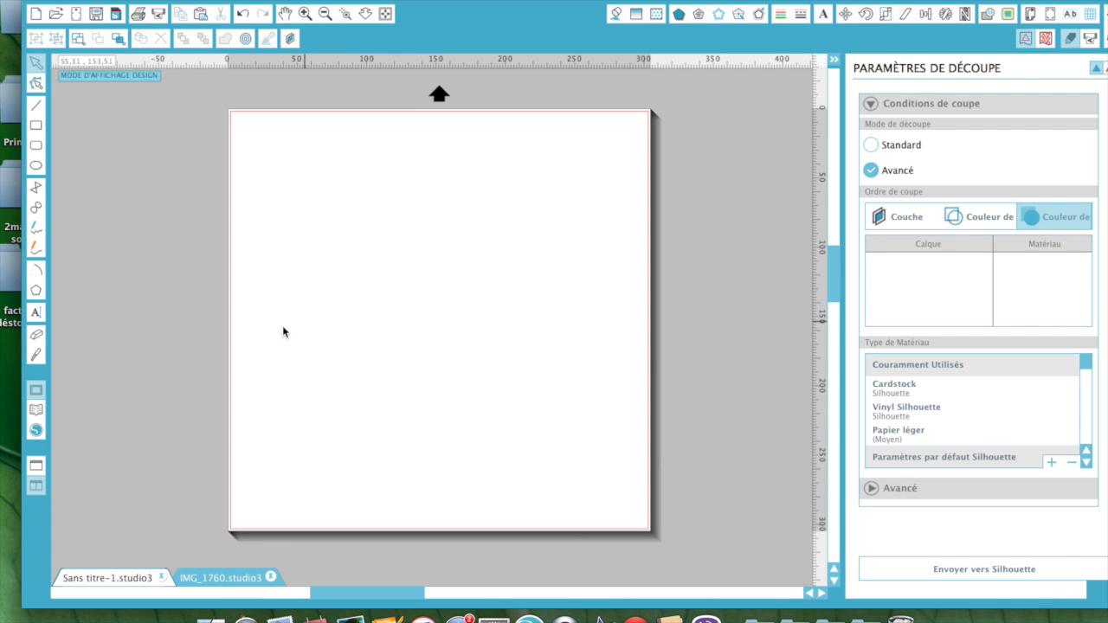
# - Add the text "J" in the middle of the page and set its font to Times
pyautogui.click(35, 311)
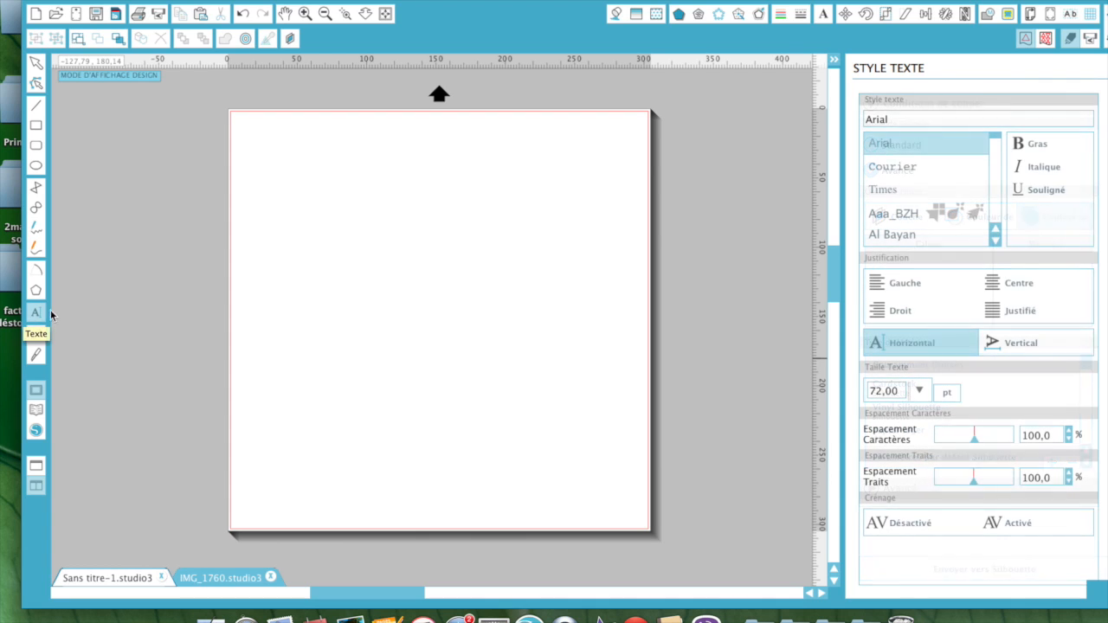
pyautogui.click(424, 313)
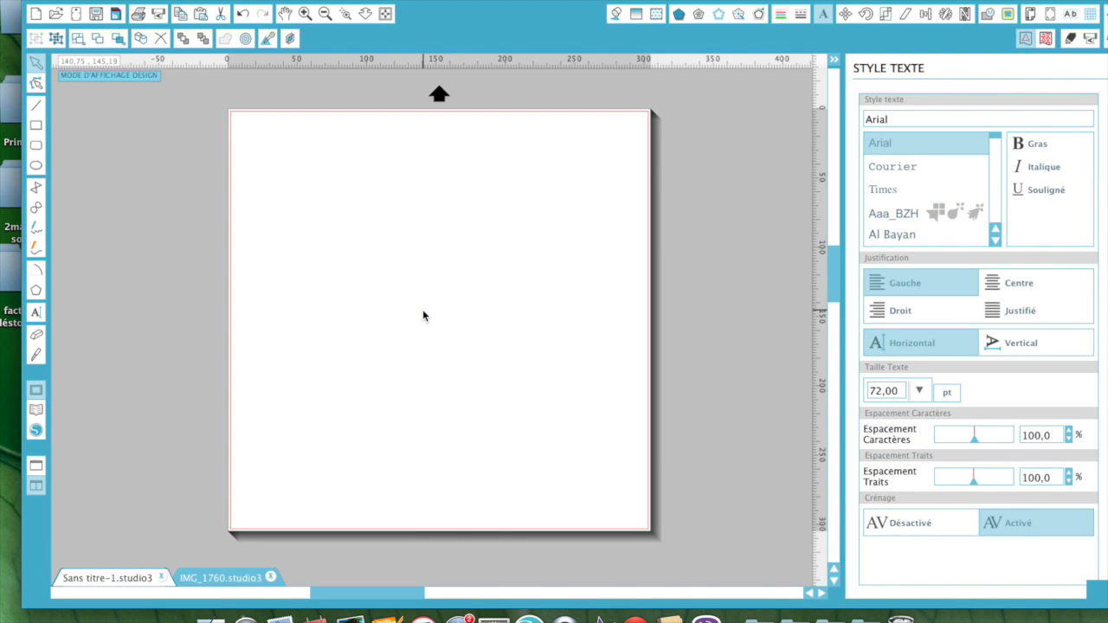
pyautogui.write('J')
pyautogui.click(440, 362)
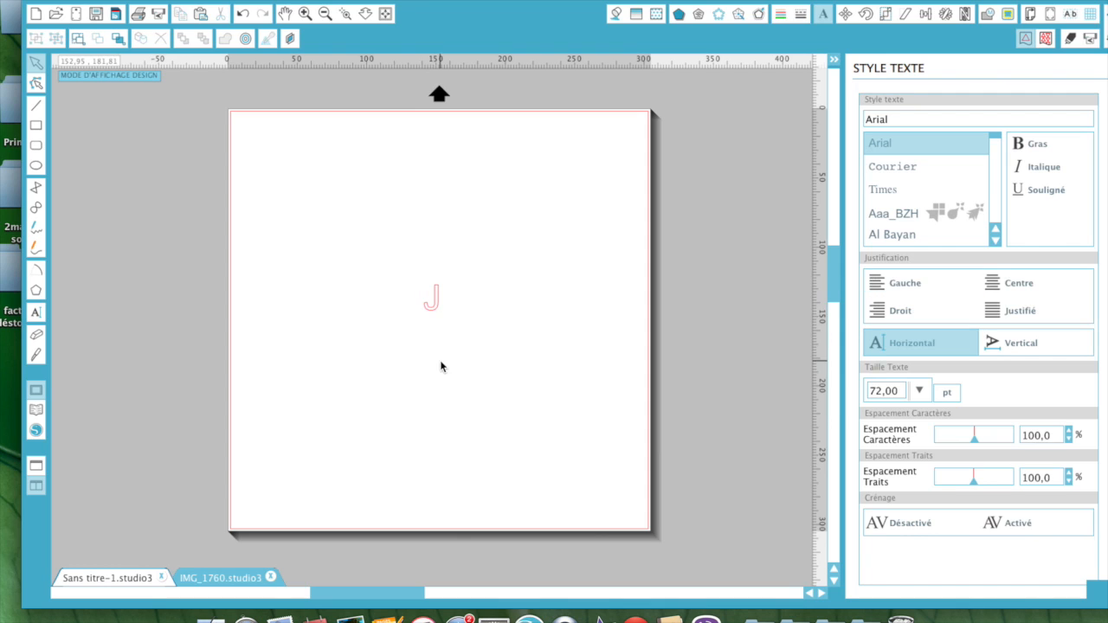
pyautogui.click(431, 310)
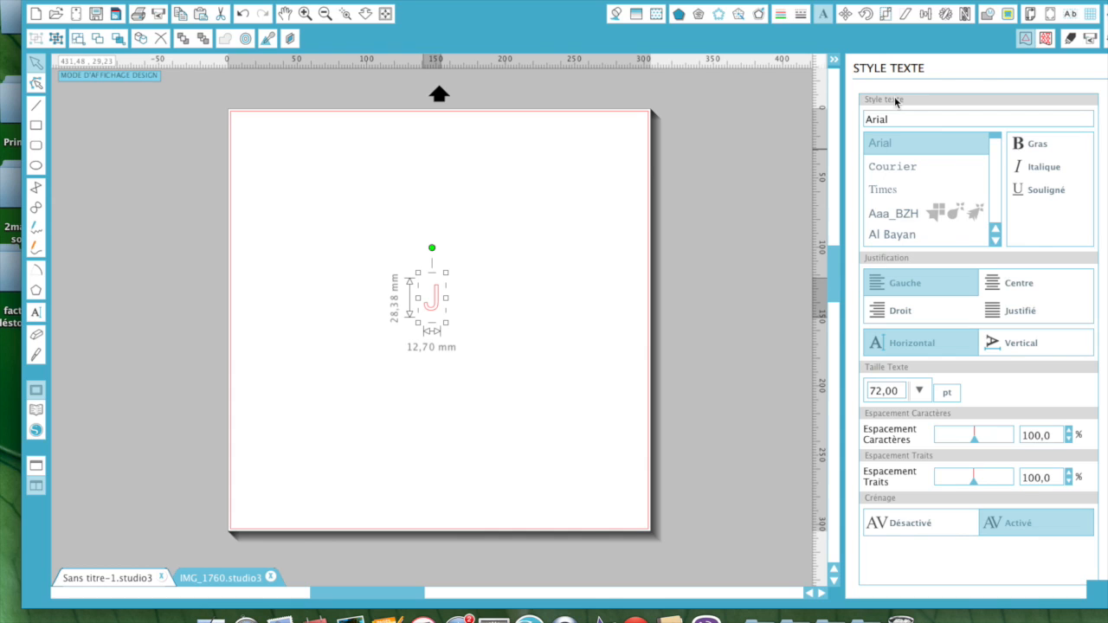
pyautogui.doubleClick(892, 120)
pyautogui.write('times')
pyautogui.press('Return')
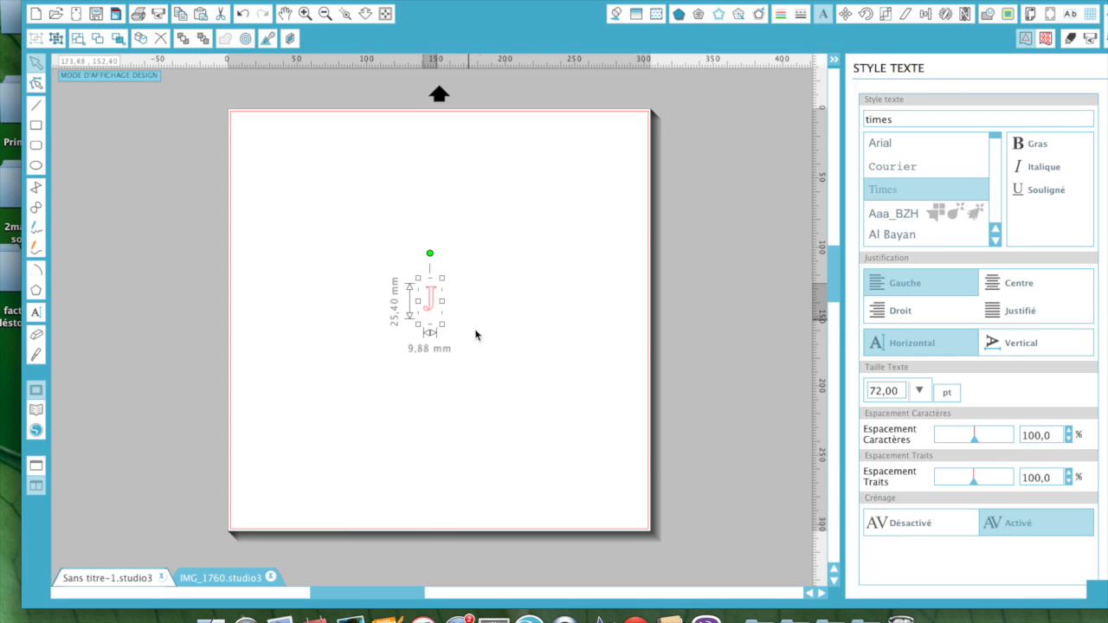
# - Draw a square of about 263 mm around the letter J
pyautogui.click(36, 127)
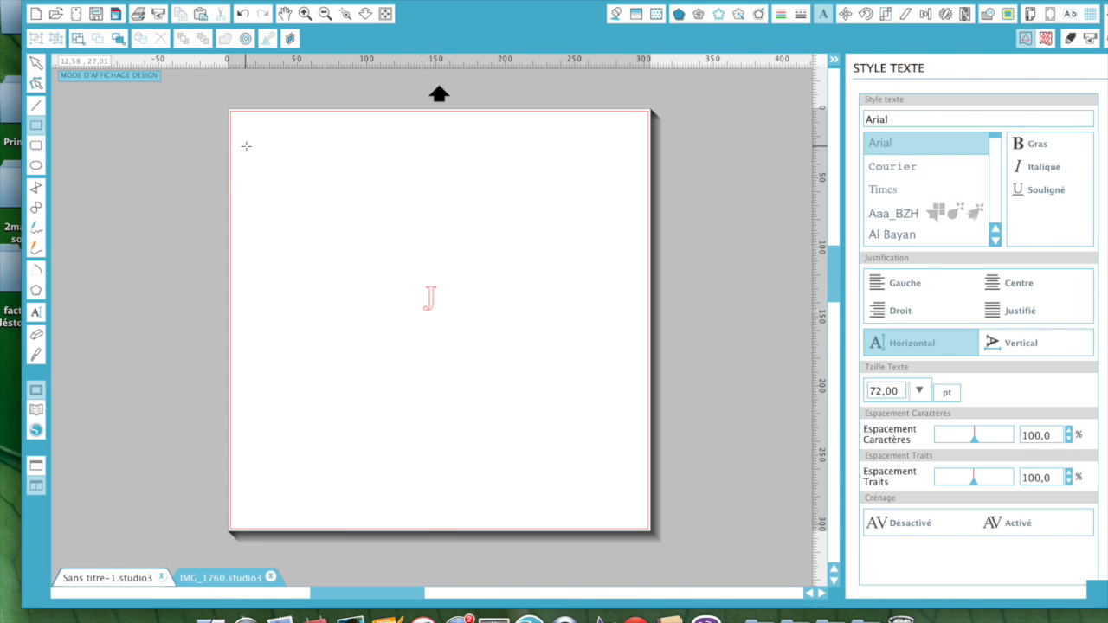
pyautogui.moveTo(246, 145); pyautogui.dragTo(610, 510)
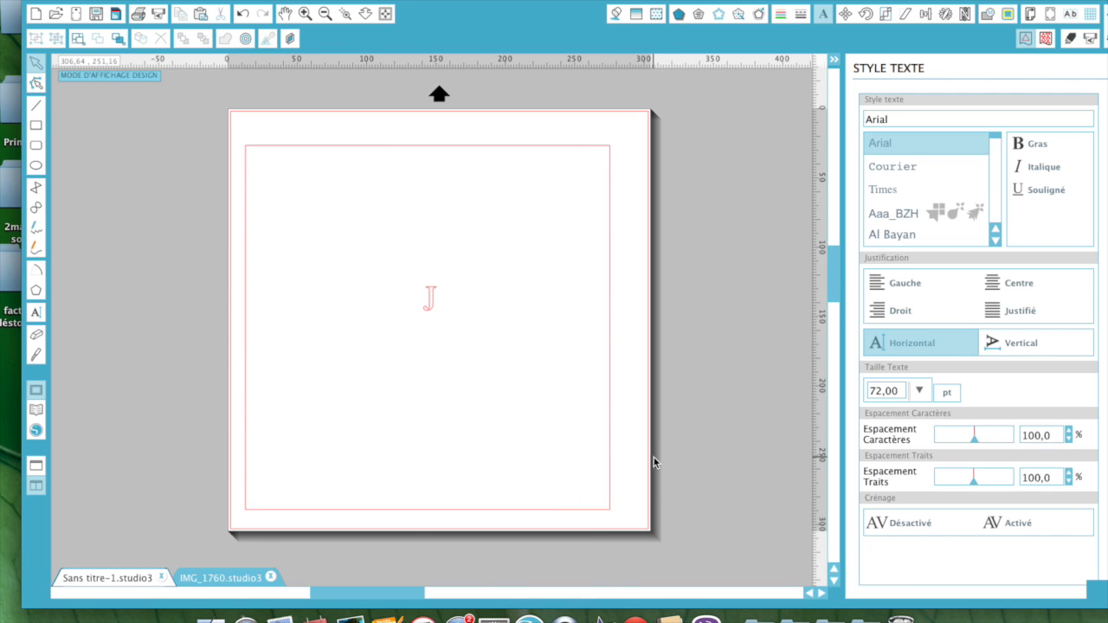
pyautogui.click(594, 517)
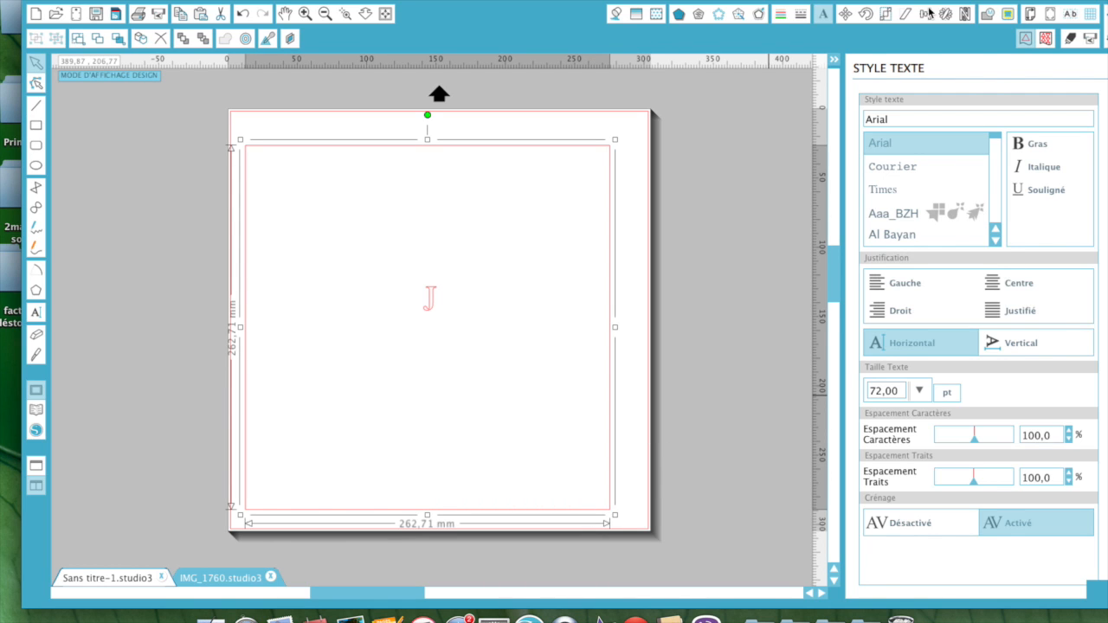
# - Scale the square to 285 mm with its aspect ratio locked and centre it on the page
pyautogui.click(884, 14)
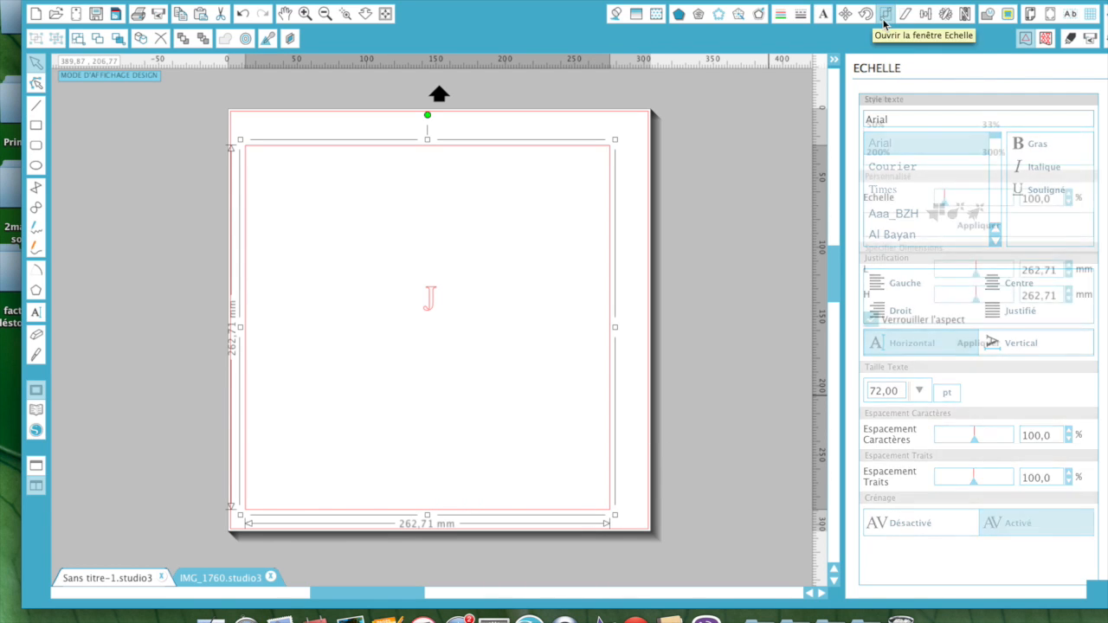
pyautogui.moveTo(1059, 270); pyautogui.dragTo(1016, 273)
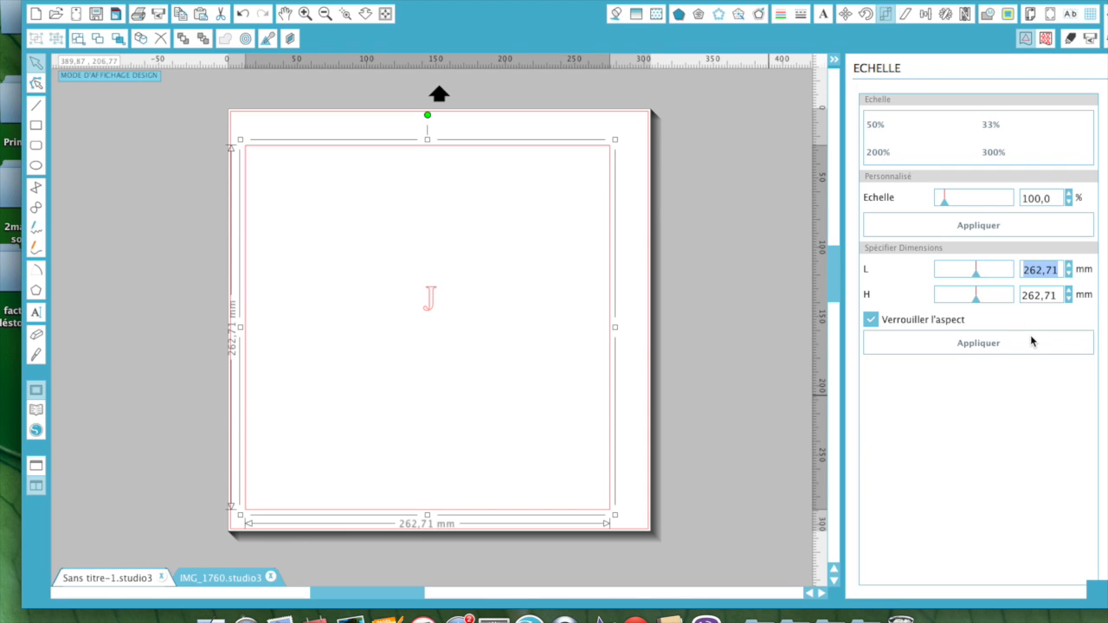
pyautogui.write('285')
pyautogui.press('Return')
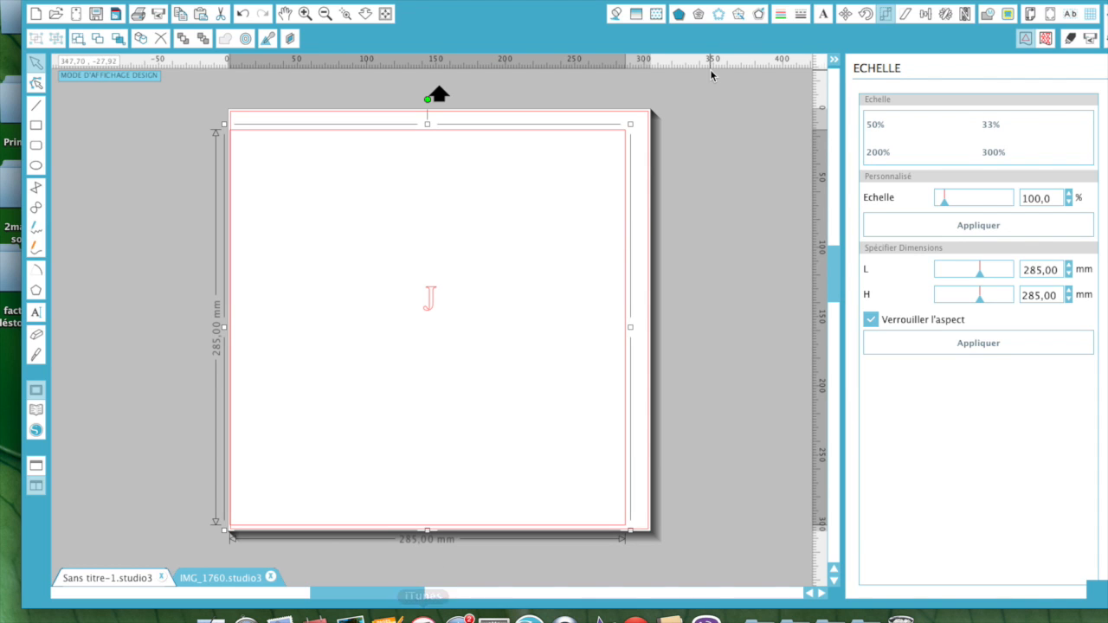
pyautogui.moveTo(476, 134); pyautogui.dragTo(489, 126)
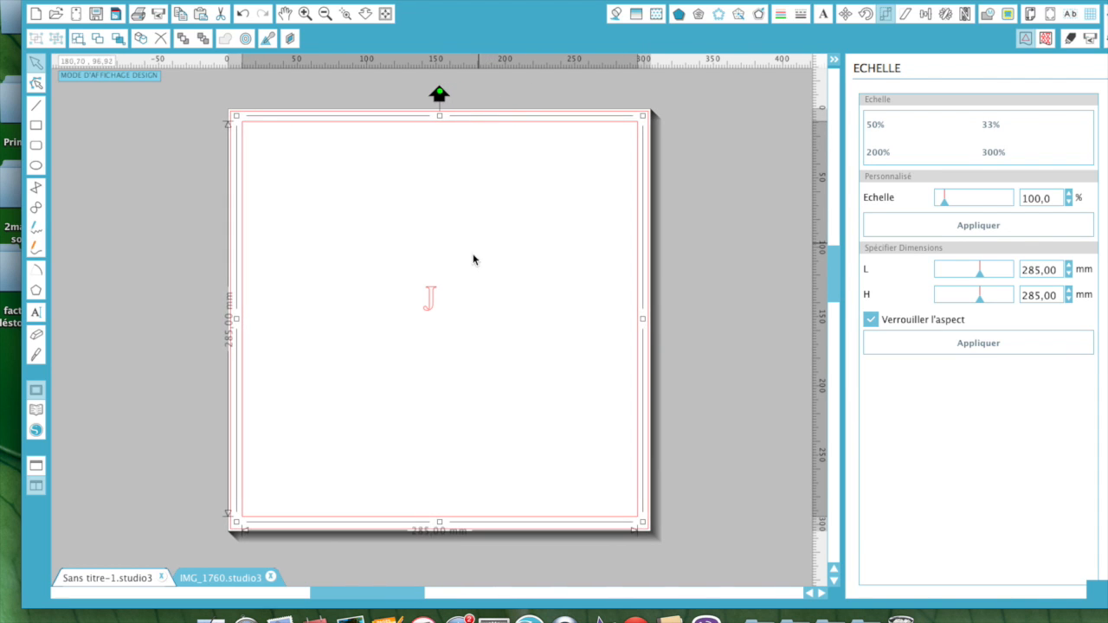
# - Enlarge the letter J inside the square to about 129 mm wide and 326 mm high
pyautogui.click(435, 303)
pyautogui.moveTo(441, 323); pyautogui.dragTo(495, 613)
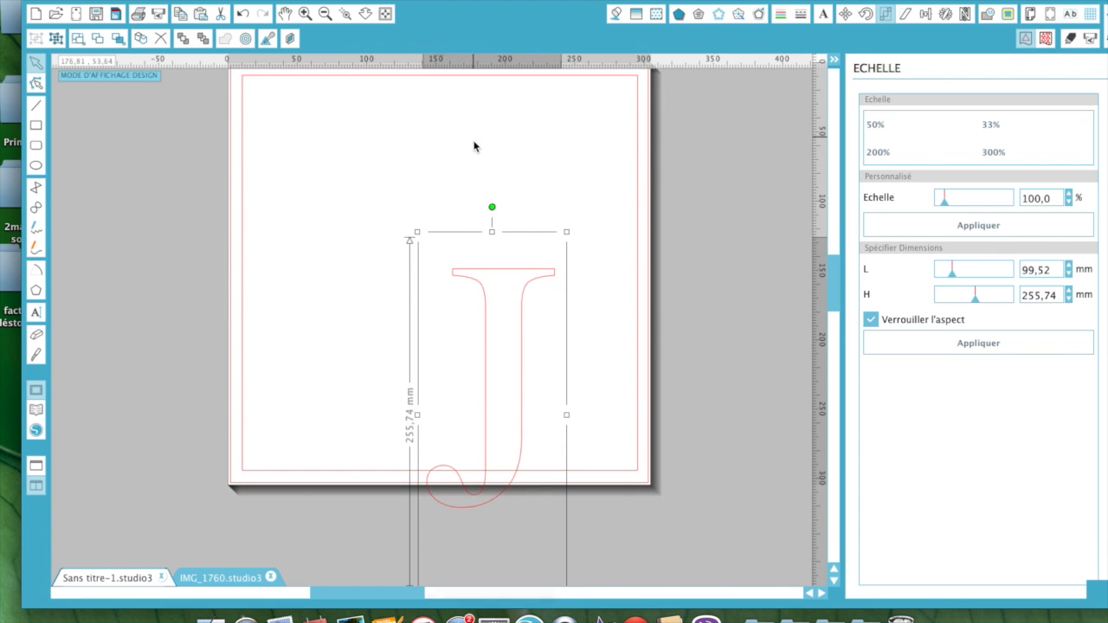
pyautogui.moveTo(481, 288); pyautogui.dragTo(435, 159)
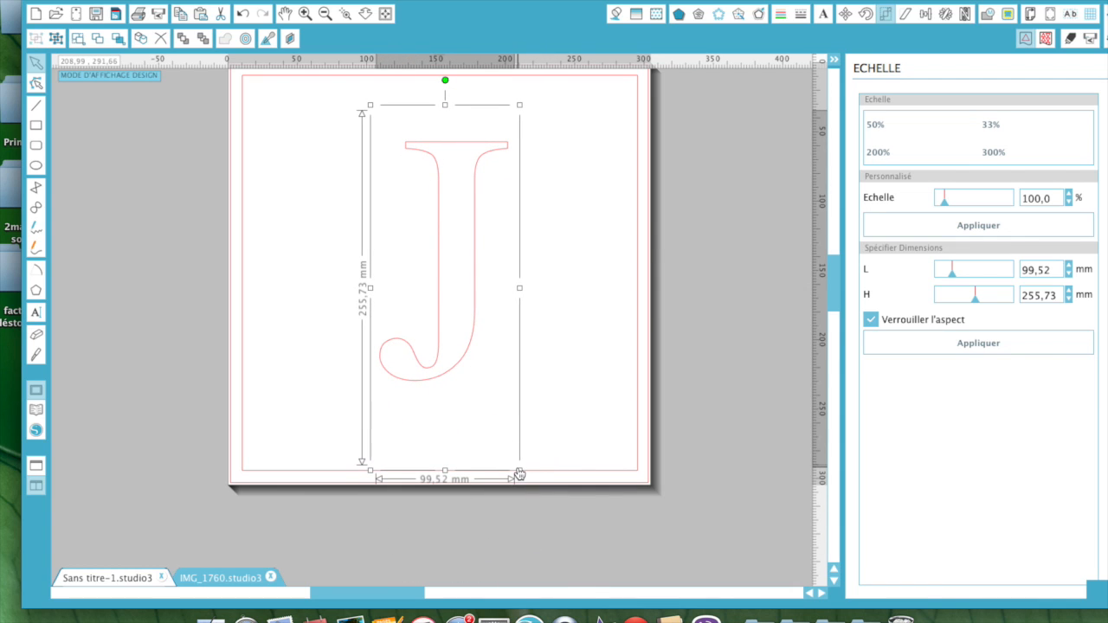
pyautogui.moveTo(520, 472); pyautogui.dragTo(563, 568)
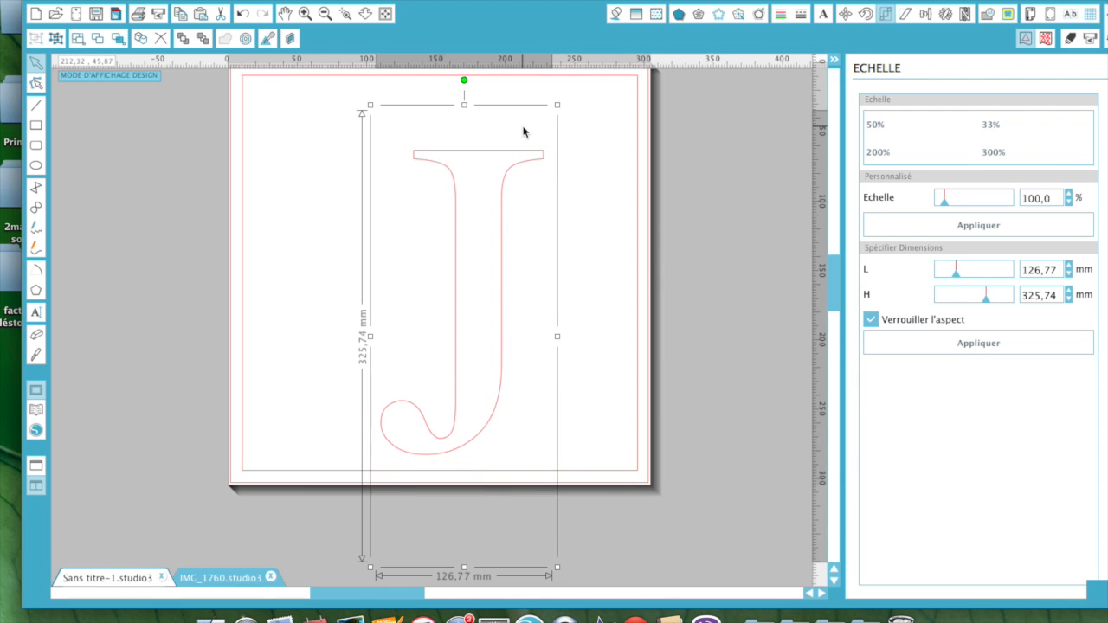
pyautogui.moveTo(558, 335); pyautogui.dragTo(561, 375)
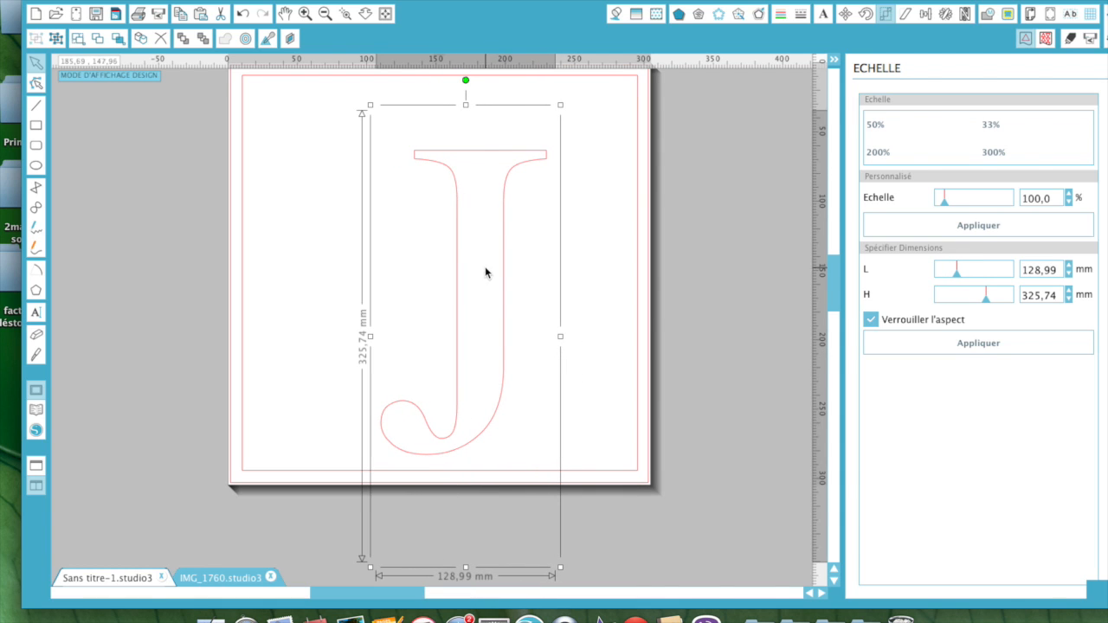
pyautogui.click(724, 343)
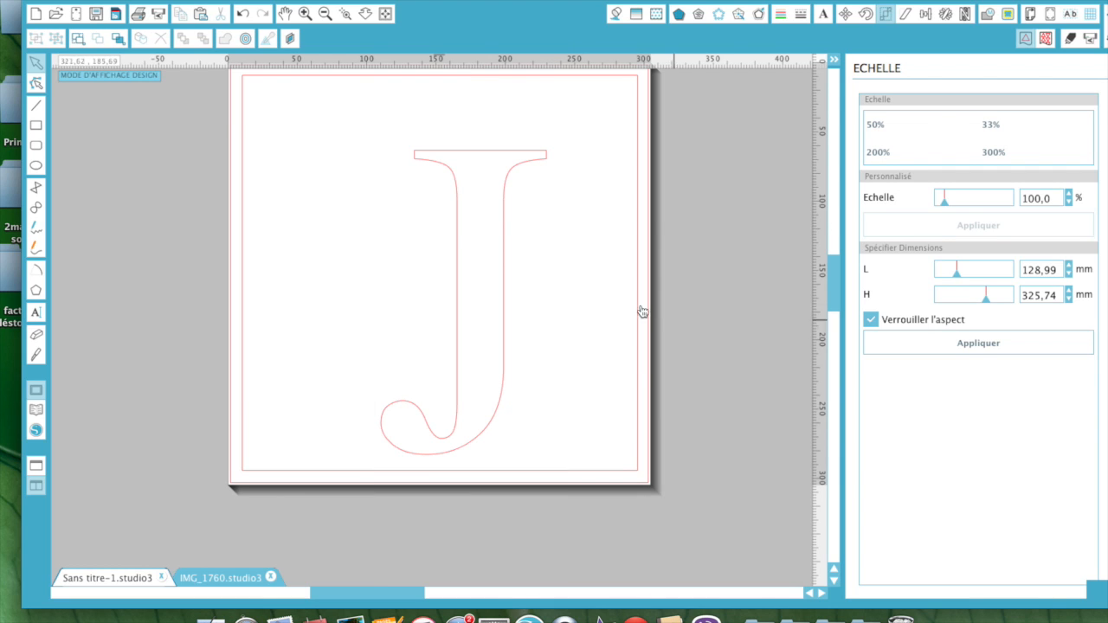
# - Reposition the enlarged letter J so it sits centred within the 285 mm square
pyautogui.click(459, 193)
pyautogui.moveTo(460, 193); pyautogui.dragTo(440, 157)
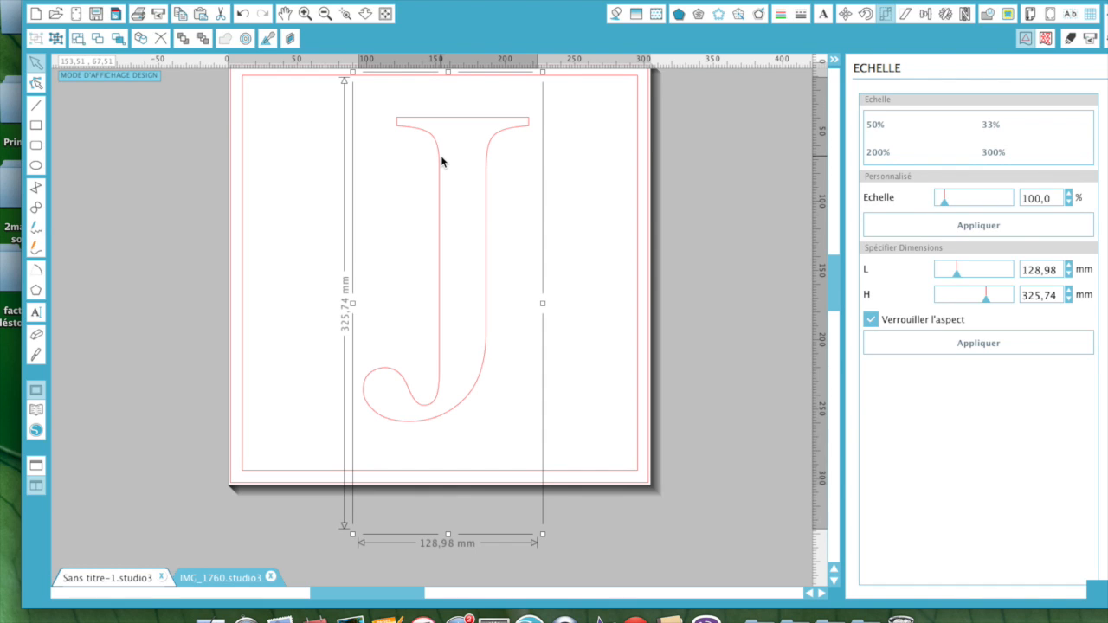
pyautogui.click(611, 229)
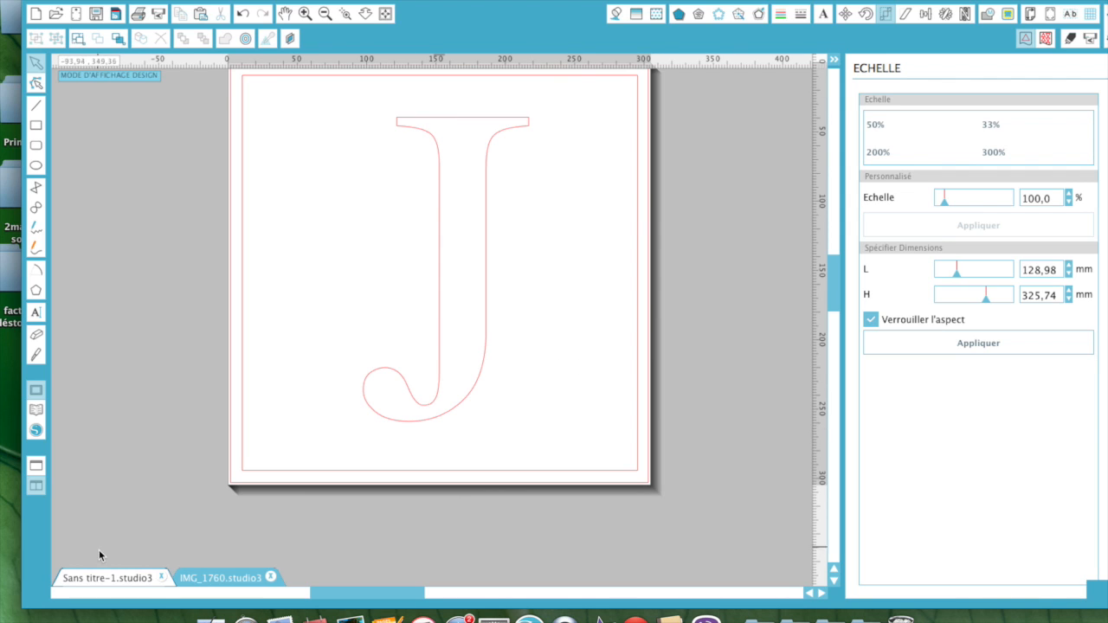
# - Switch to the IMG_1760 document and examine the framed photo of the paper-rose letter J
pyautogui.click(106, 581)
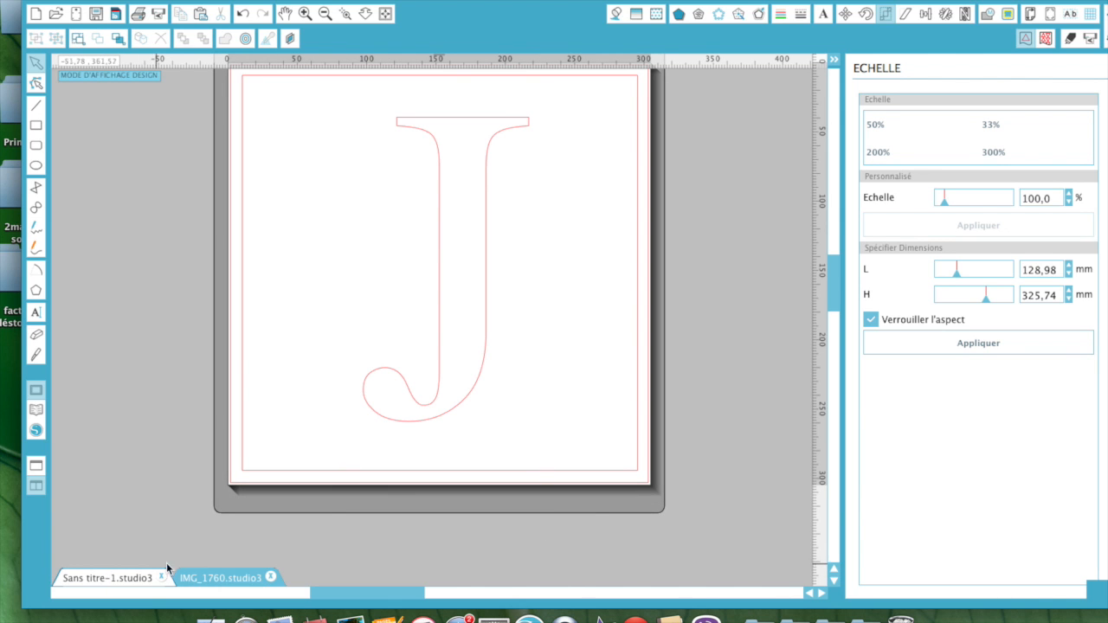
pyautogui.click(207, 577)
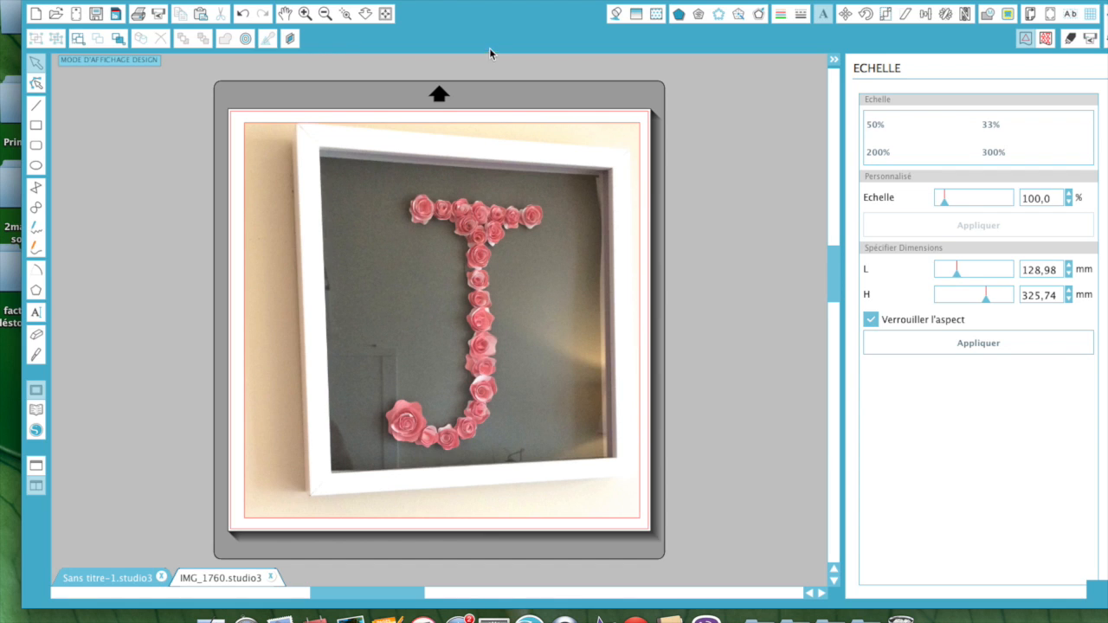
pyautogui.click(470, 275)
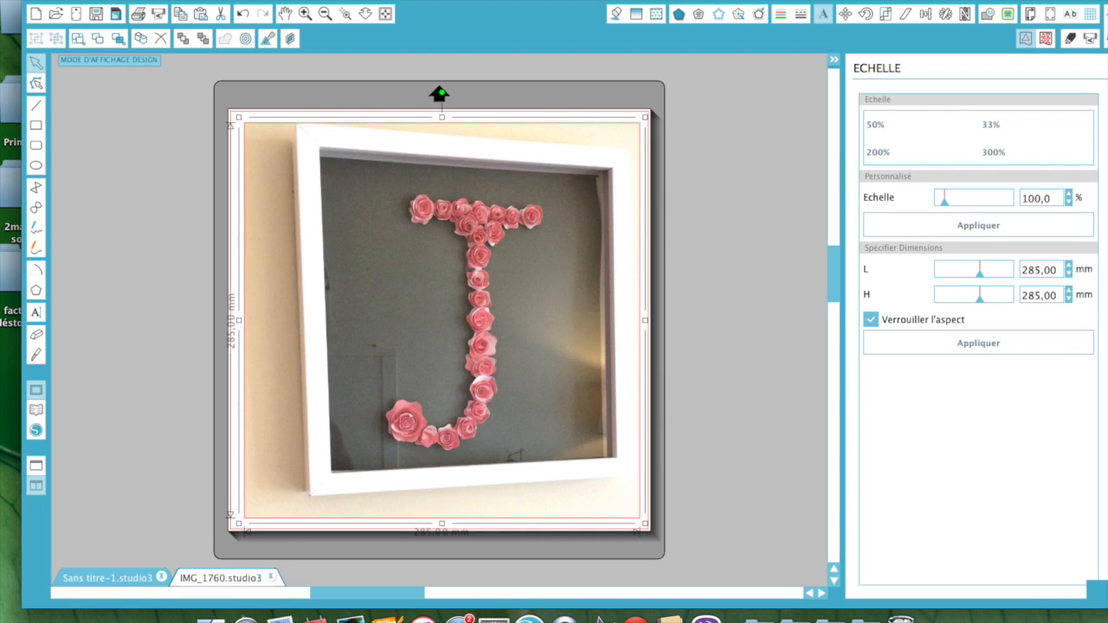
pyautogui.click(352, 16)
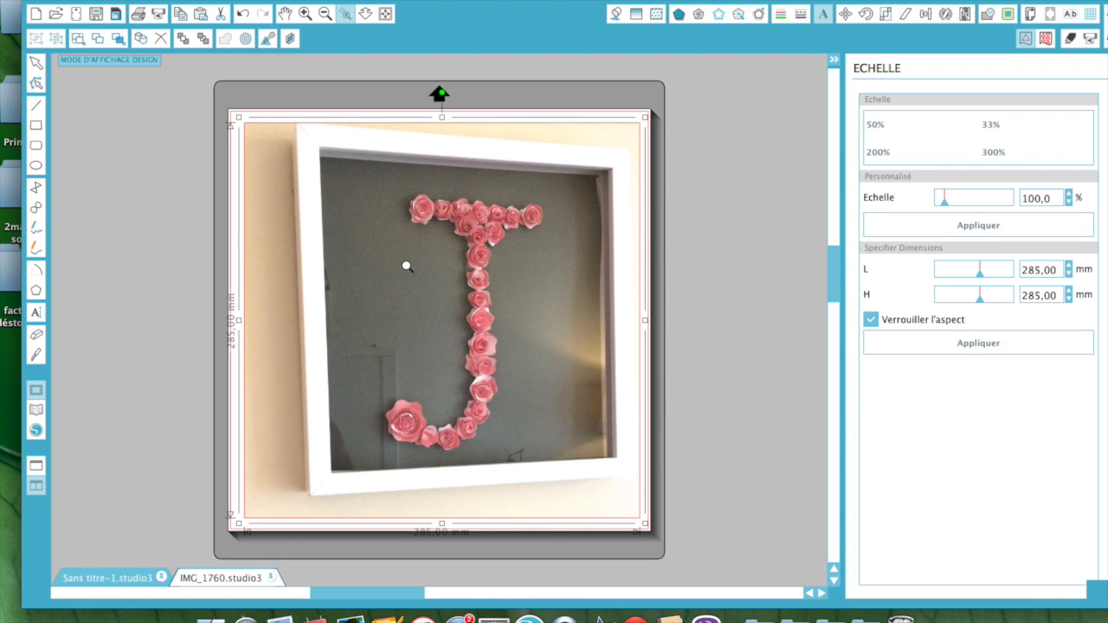
pyautogui.click(595, 439)
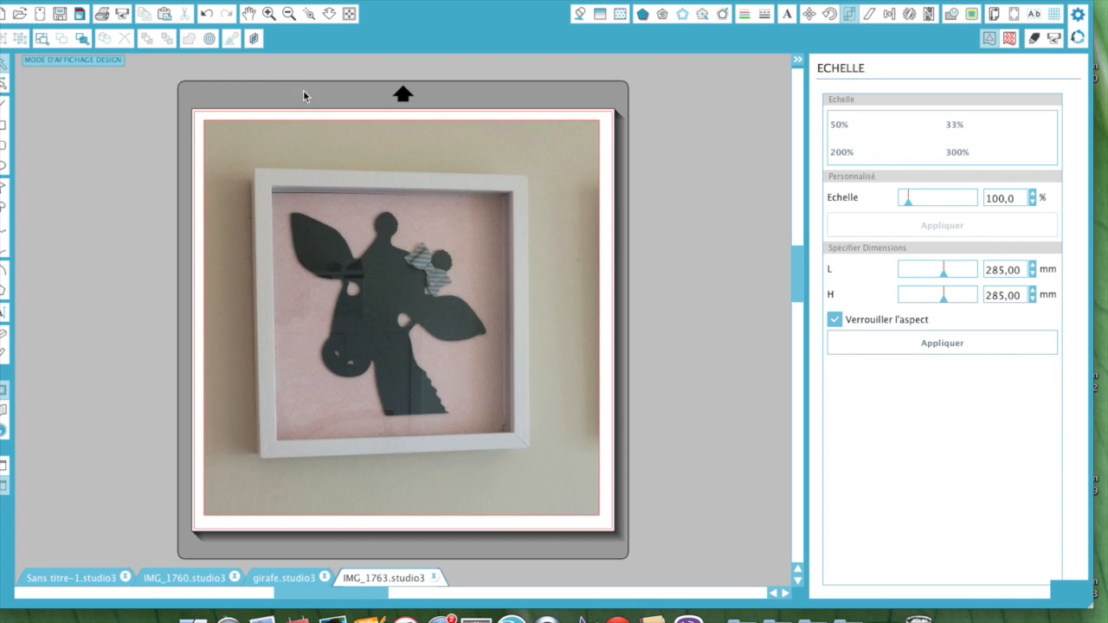
# - Examine the framed giraffe silhouette and its striped bow up close in the IMG_1763 photo
pyautogui.click(311, 17)
pyautogui.moveTo(344, 194); pyautogui.dragTo(559, 484)
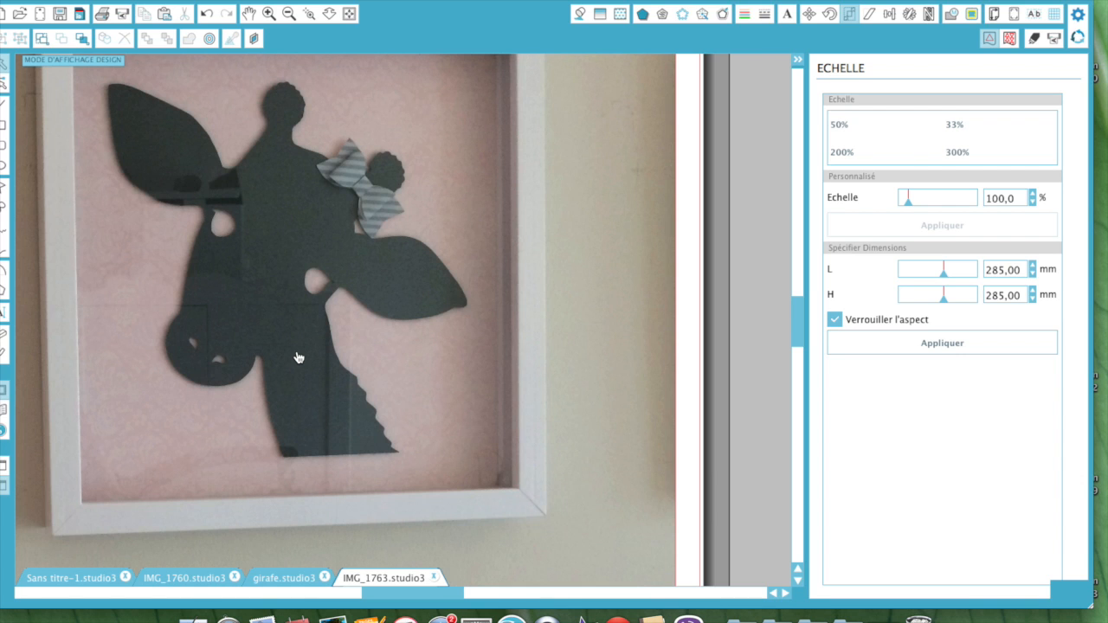
pyautogui.scroll(3, 186, 193)
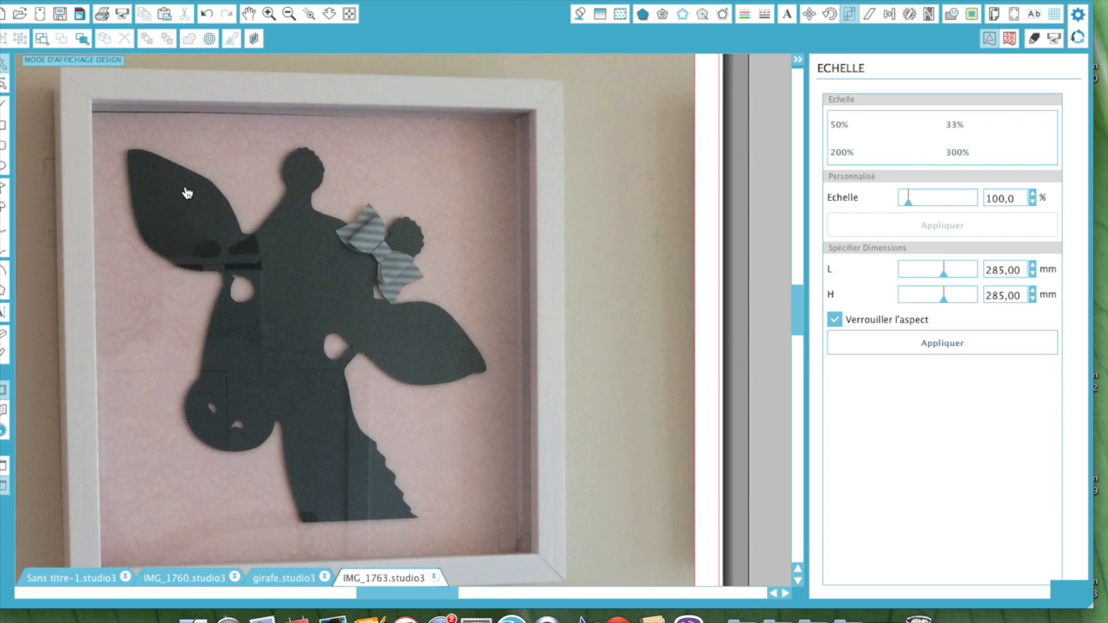